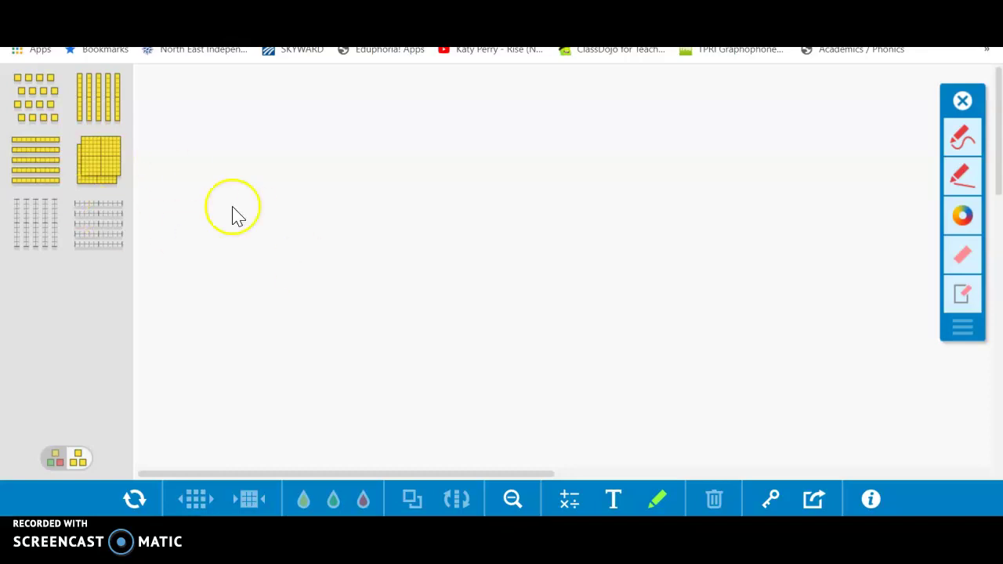
# - Go back to the Place Value Manipulatives page listing Mat, Base Ten Blocks and Chart
pyautogui.hotkey('alt', 'Left')
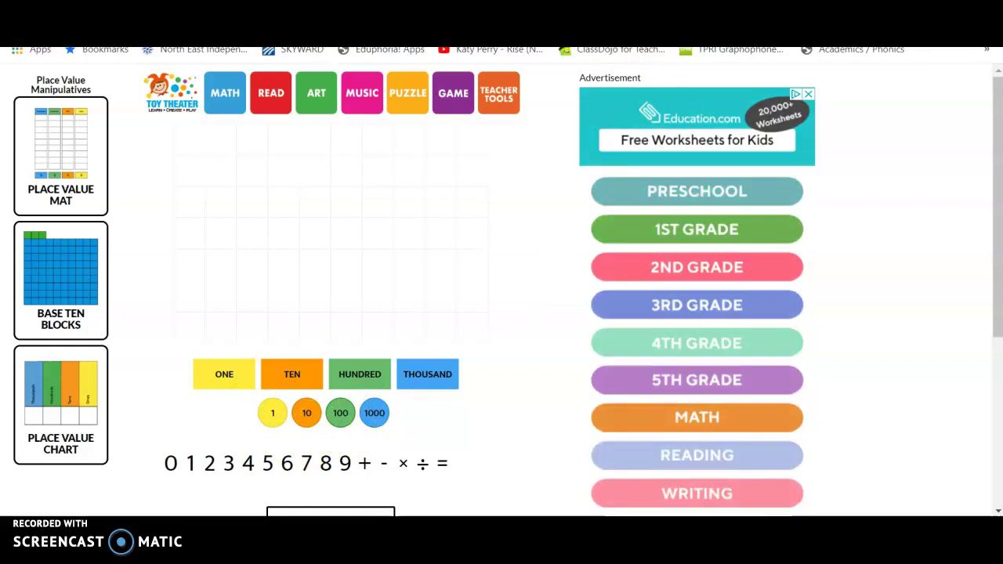
# - Go forward to reopen the full-page Base Ten Blocks app with its empty mat
pyautogui.hotkey('alt', 'Right')
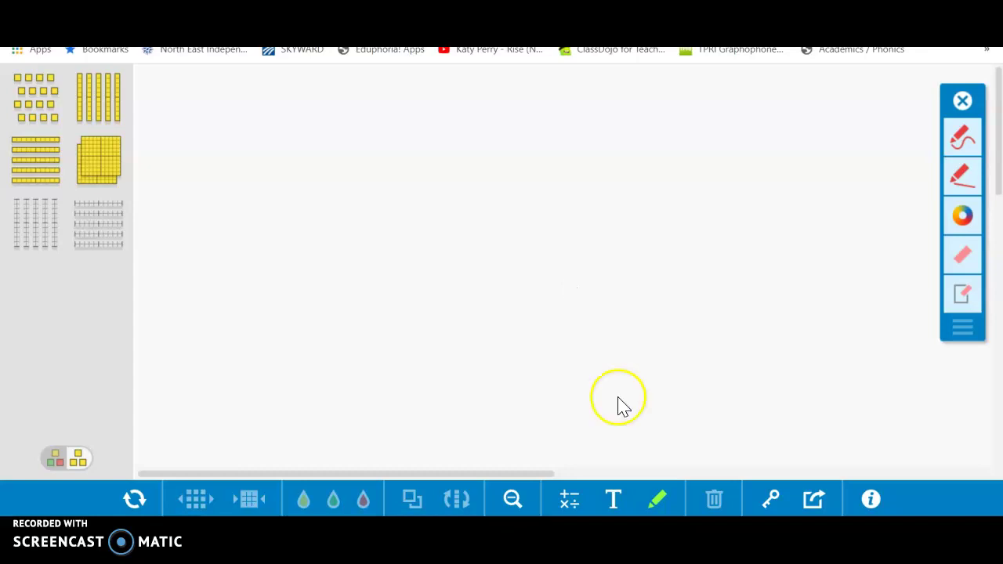
# - Add a '64-23' text label and move it to the top-left corner of the mat
pyautogui.click(612, 503)
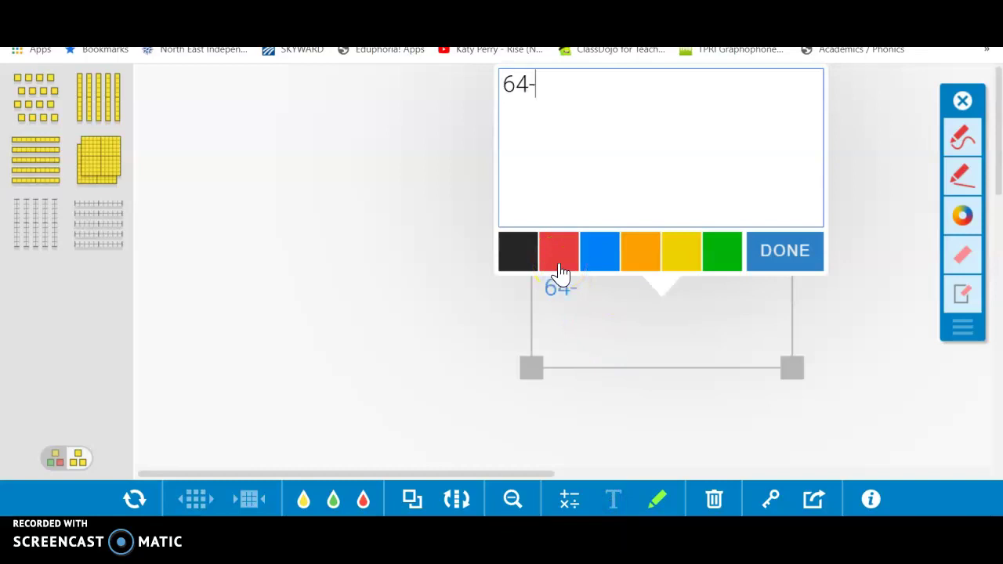
pyautogui.click(779, 251)
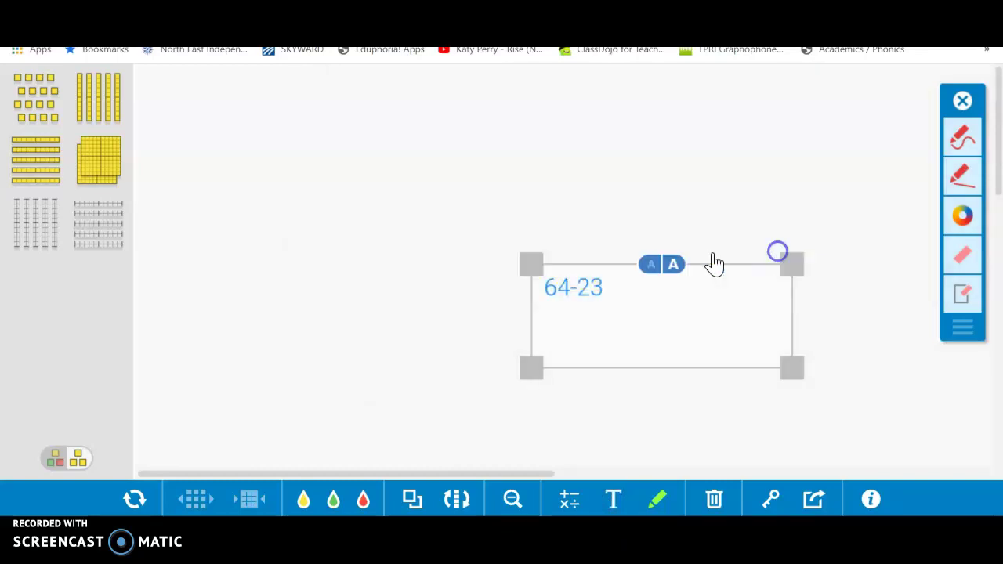
pyautogui.click(612, 263)
pyautogui.moveTo(599, 291); pyautogui.dragTo(218, 92)
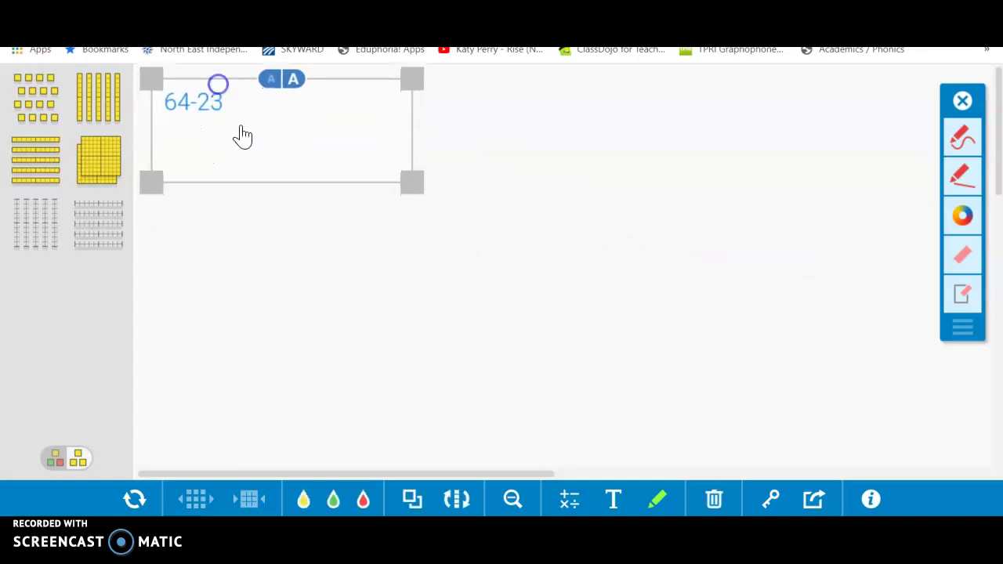
pyautogui.click(355, 253)
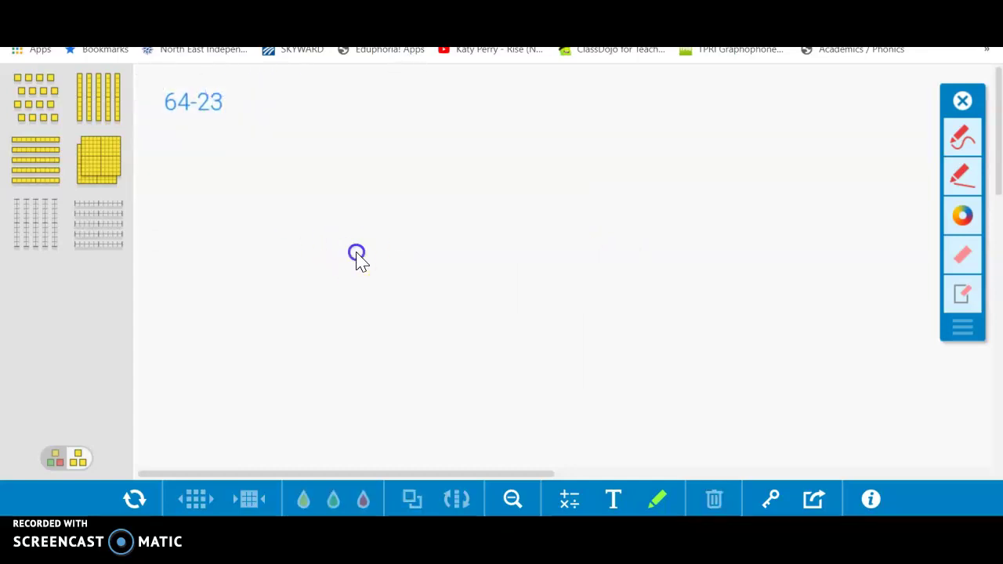
# - Place six ten-rods side by side under the '64-23' label for the tens of 64
pyautogui.click(102, 100)
pyautogui.moveTo(150, 134); pyautogui.dragTo(177, 224)
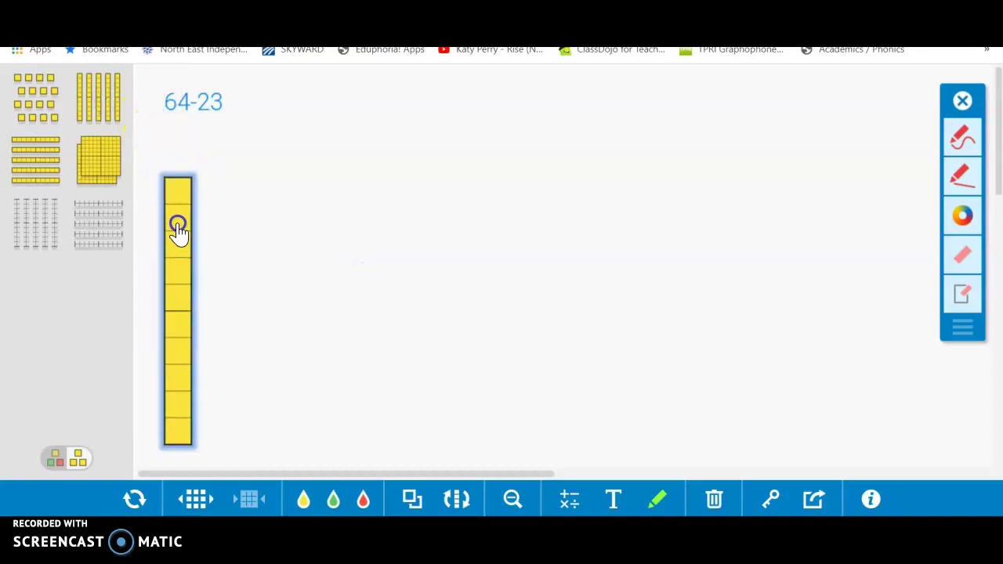
pyautogui.click(91, 88)
pyautogui.moveTo(154, 145); pyautogui.dragTo(209, 227)
pyautogui.click(101, 98)
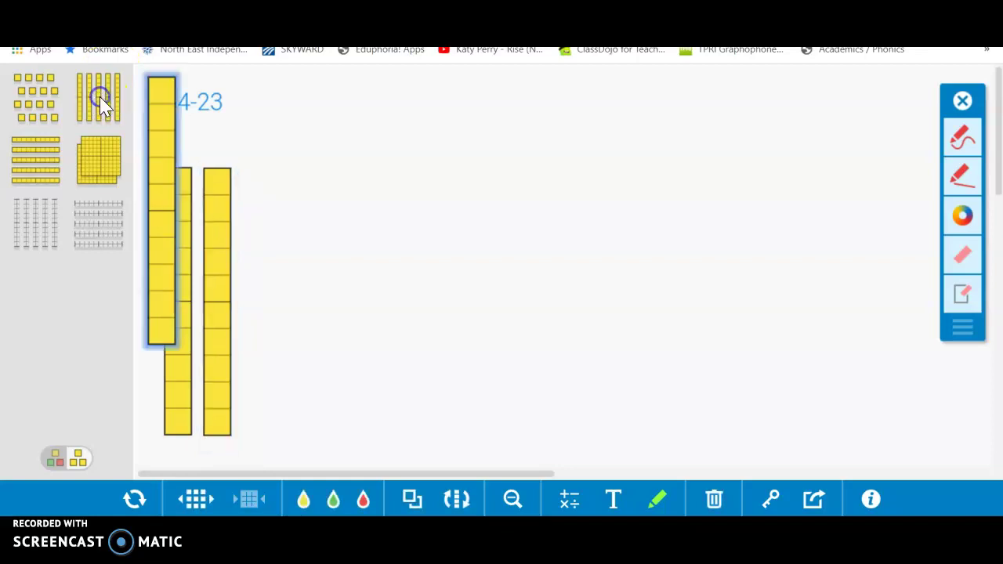
pyautogui.moveTo(156, 149); pyautogui.dragTo(261, 232)
pyautogui.click(122, 99)
pyautogui.moveTo(157, 152); pyautogui.dragTo(301, 249)
pyautogui.click(102, 101)
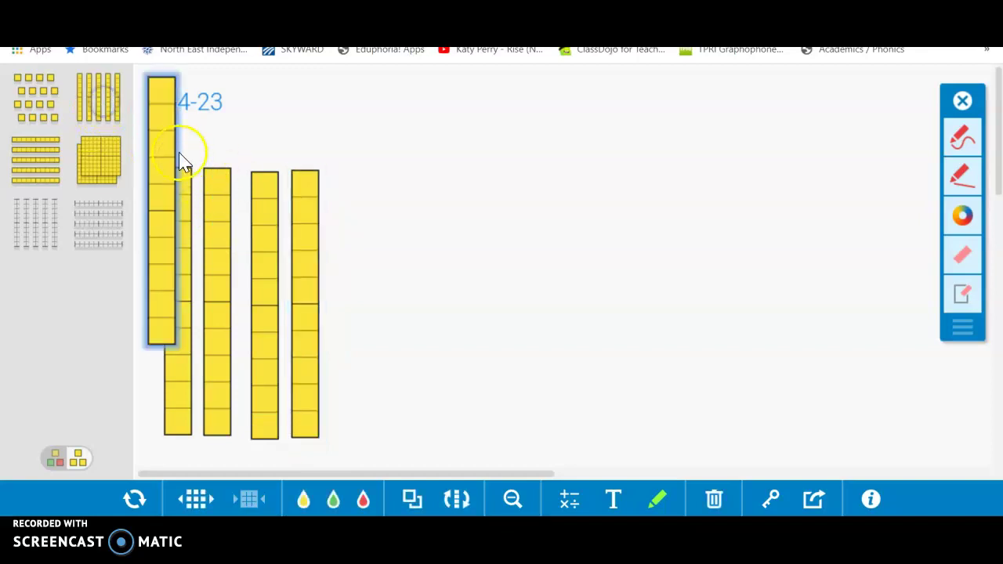
pyautogui.moveTo(164, 145); pyautogui.dragTo(342, 242)
pyautogui.click(118, 104)
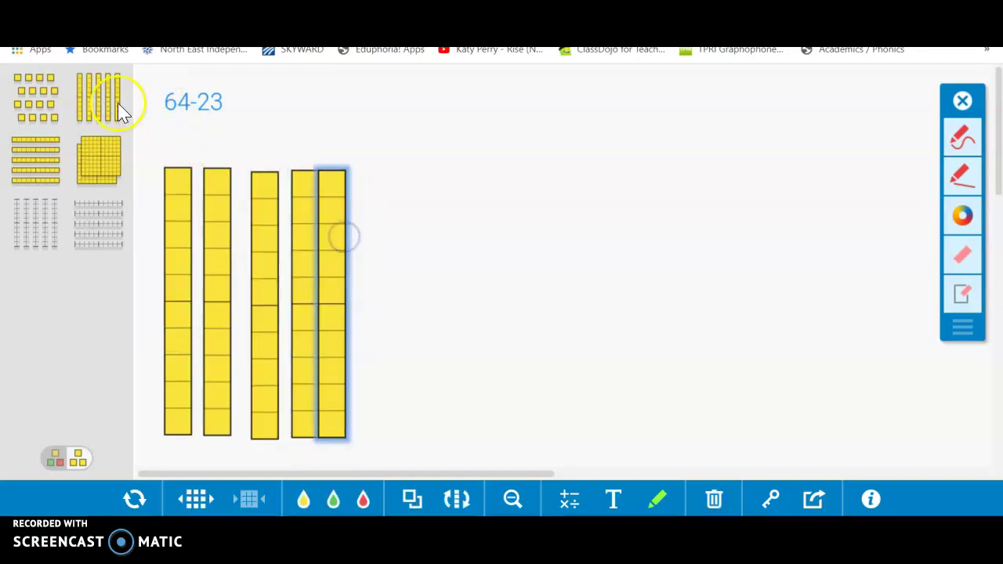
pyautogui.moveTo(156, 134); pyautogui.dragTo(333, 212)
# - Stack four unit cubes in a column right of the six rods to complete 64
pyautogui.click(28, 101)
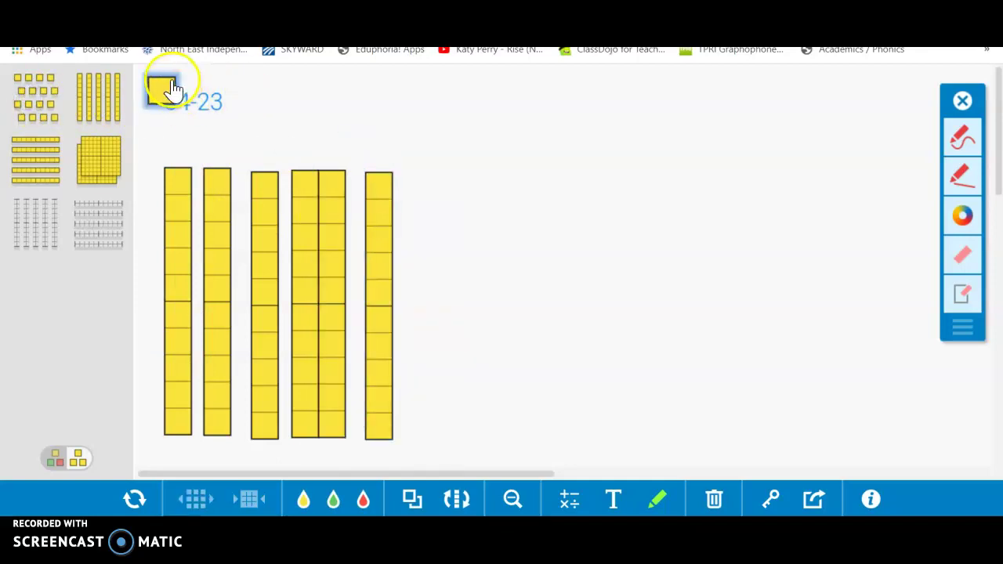
pyautogui.moveTo(170, 96); pyautogui.dragTo(457, 202)
pyautogui.click(49, 94)
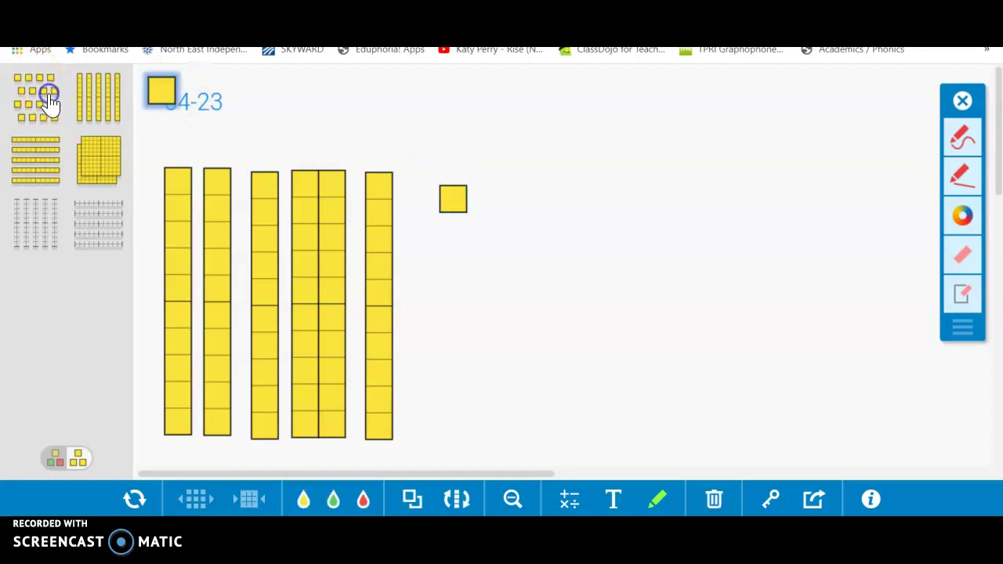
pyautogui.moveTo(162, 100); pyautogui.dragTo(465, 267)
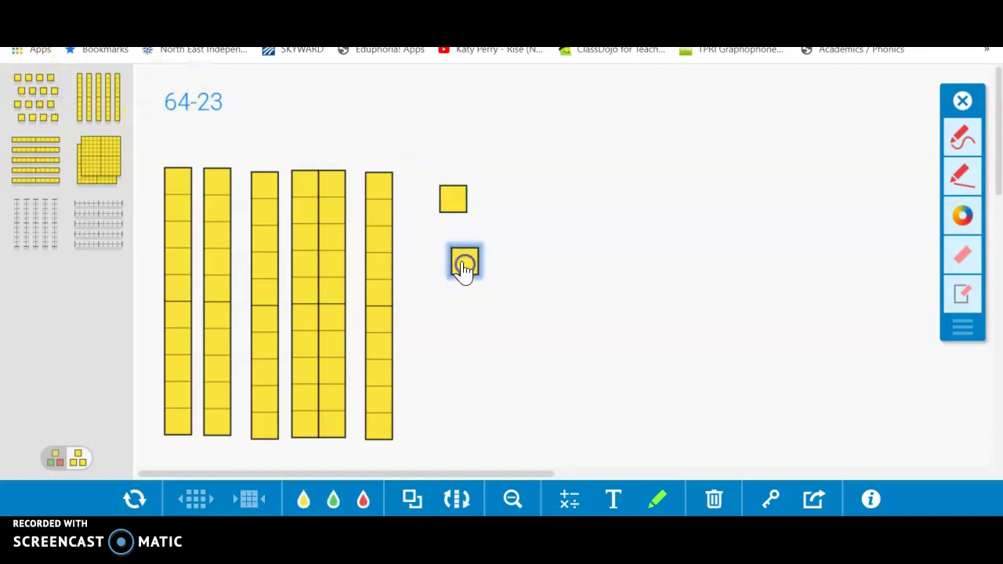
pyautogui.click(36, 108)
pyautogui.moveTo(162, 94); pyautogui.dragTo(431, 307)
pyautogui.click(36, 103)
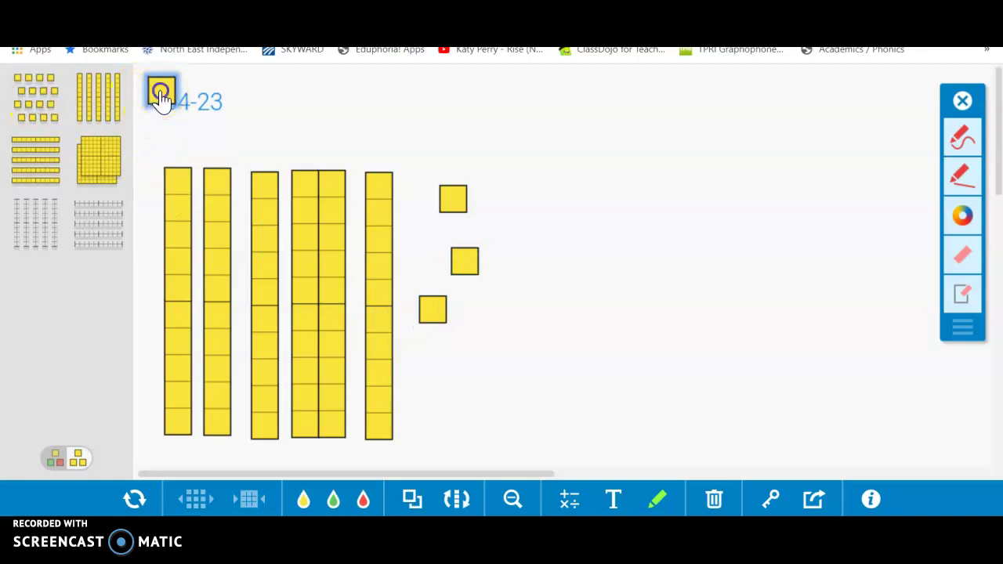
pyautogui.moveTo(161, 94); pyautogui.dragTo(449, 366)
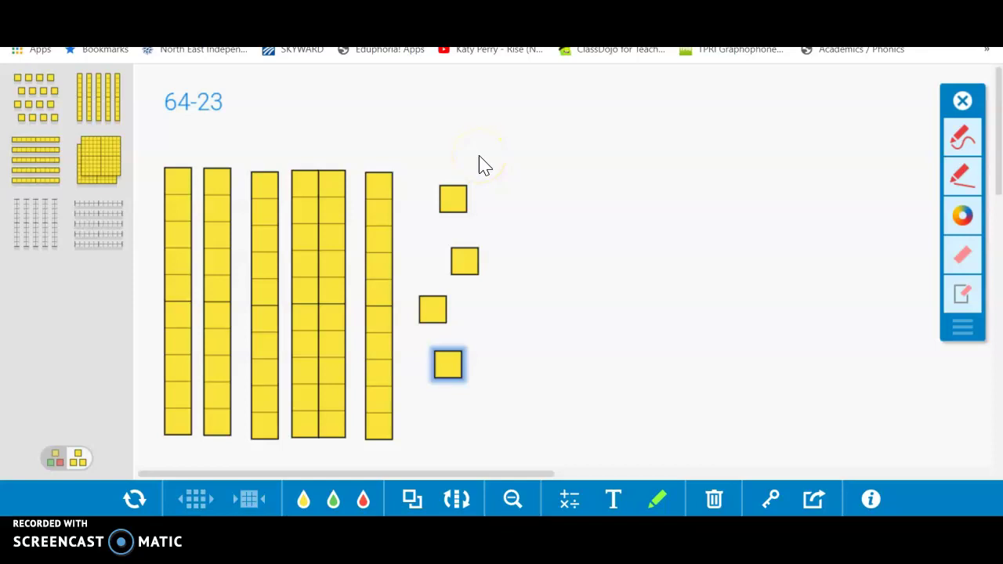
# - Draw red straight lines crossing out three unit cubes and two ten-rods
pyautogui.click(658, 501)
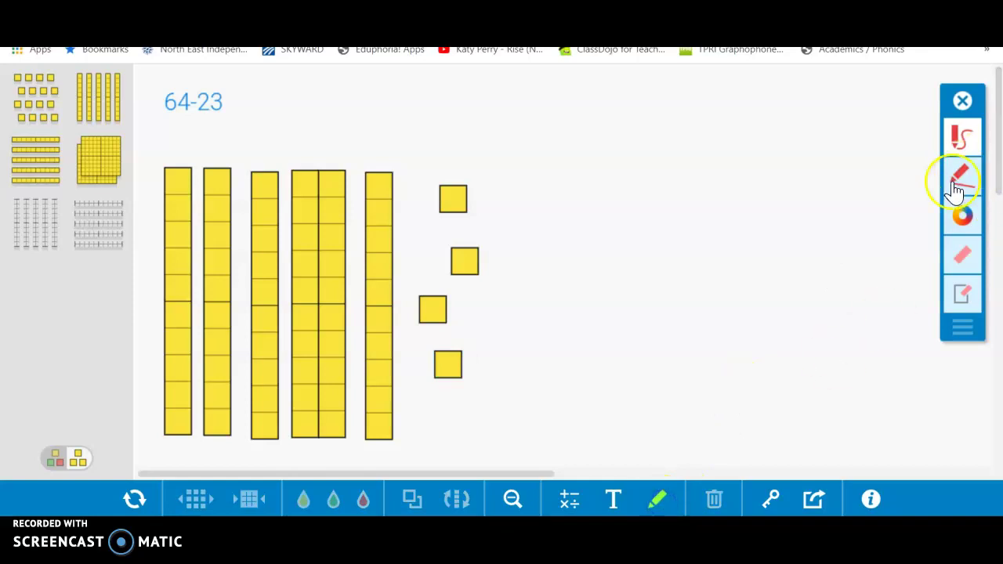
pyautogui.click(958, 182)
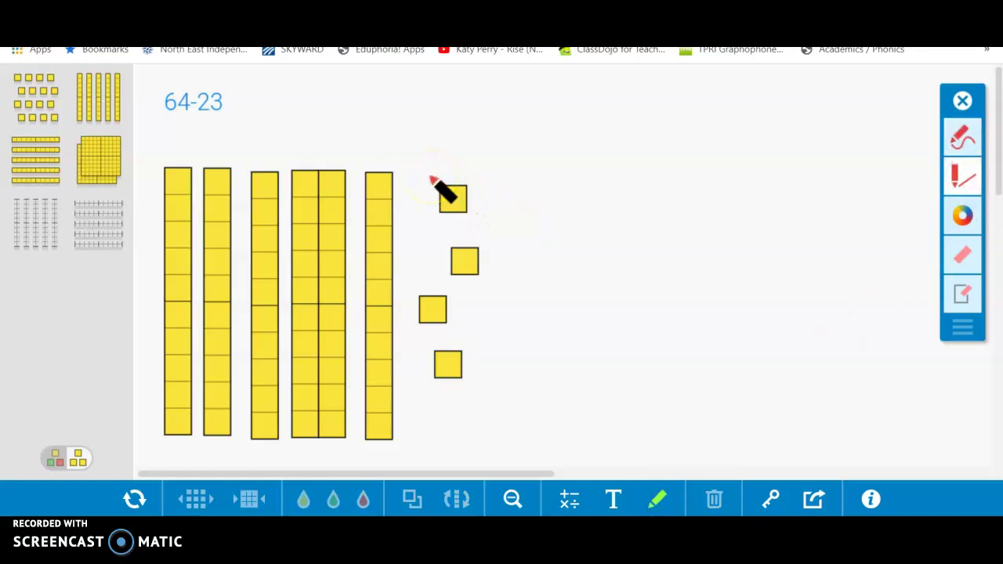
pyautogui.moveTo(431, 178)
pyautogui.mouseDown()
pyautogui.moveTo(472, 205)
pyautogui.moveTo(478, 235)
pyautogui.moveTo(444, 240)
pyautogui.moveTo(492, 289)
pyautogui.mouseUp()
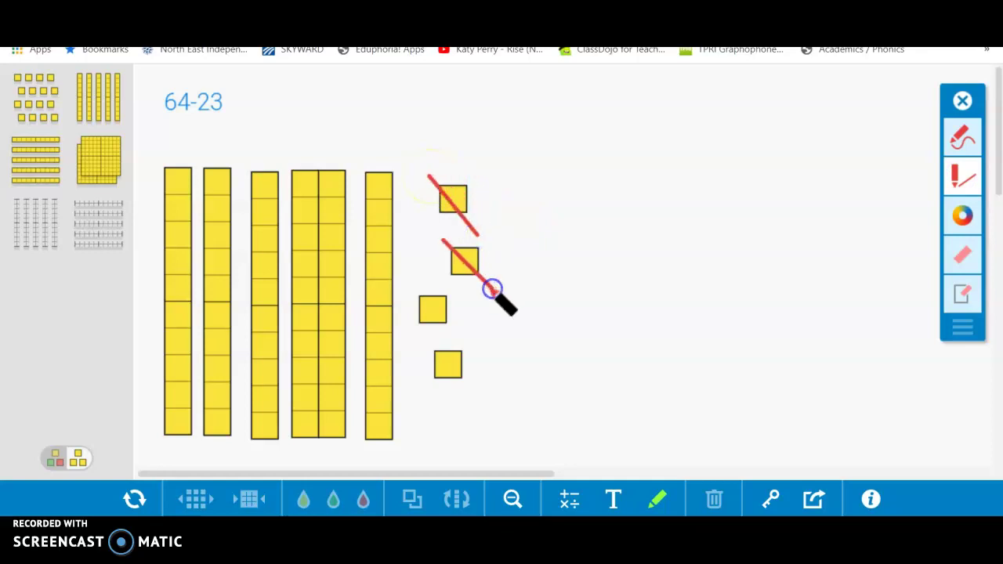
pyautogui.moveTo(407, 285); pyautogui.dragTo(463, 324)
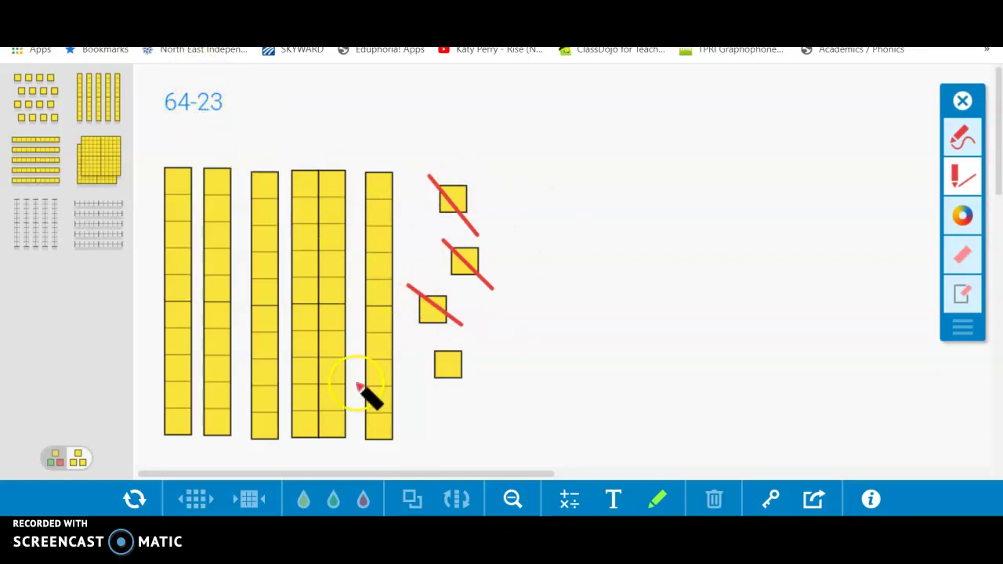
pyautogui.moveTo(367, 217)
pyautogui.mouseDown()
pyautogui.moveTo(413, 329)
pyautogui.moveTo(402, 401)
pyautogui.mouseUp()
pyautogui.moveTo(314, 186)
pyautogui.mouseDown()
pyautogui.moveTo(339, 221)
pyautogui.moveTo(340, 360)
pyautogui.moveTo(355, 372)
pyautogui.moveTo(345, 421)
pyautogui.mouseUp()
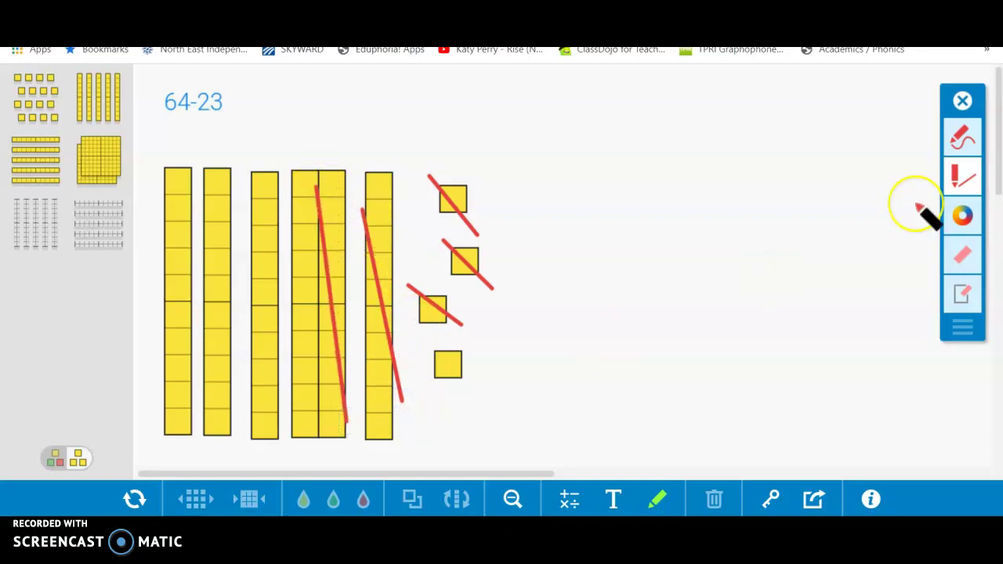
# - Write the counts 10, 20, 30, 40 freehand under the remaining ten-rods
pyautogui.click(957, 135)
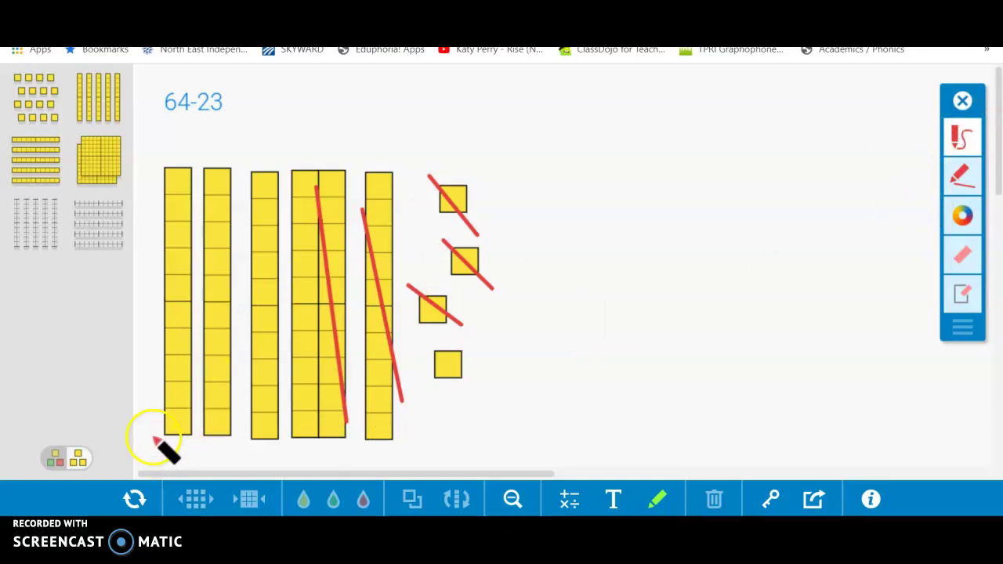
pyautogui.moveTo(152, 437); pyautogui.dragTo(152, 452)
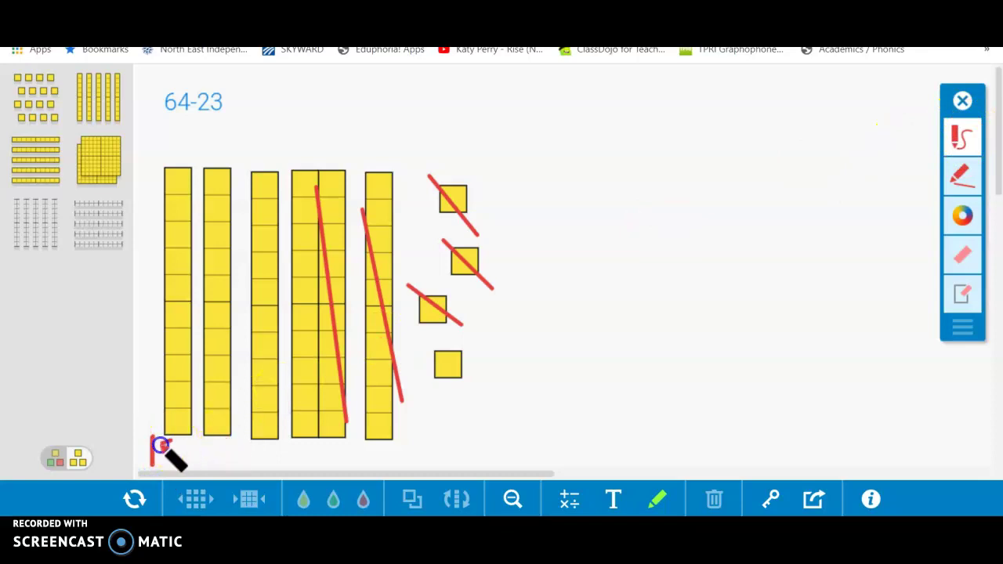
pyautogui.moveTo(169, 456); pyautogui.dragTo(170, 440)
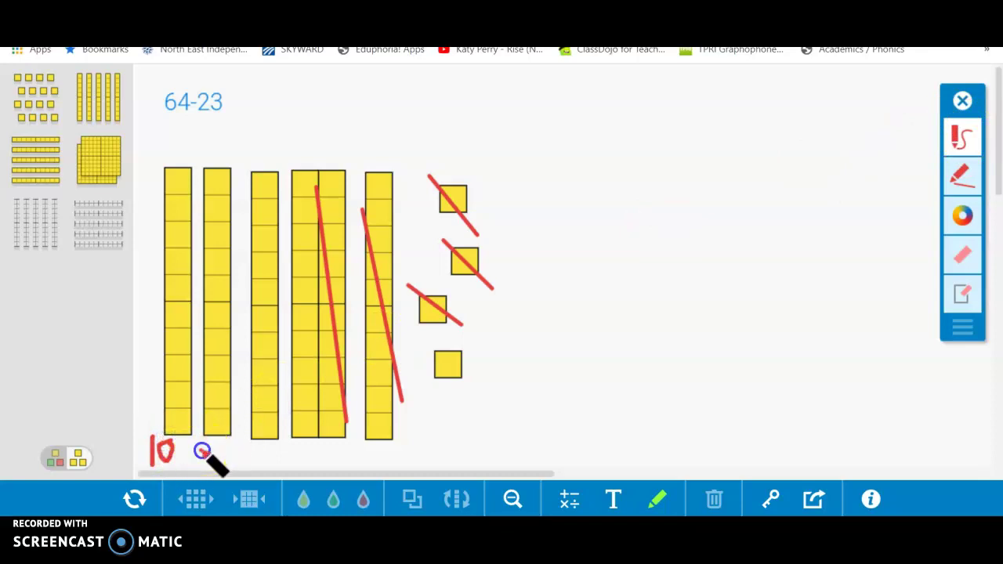
pyautogui.moveTo(212, 468)
pyautogui.mouseDown()
pyautogui.moveTo(236, 444)
pyautogui.moveTo(264, 447)
pyautogui.moveTo(257, 466)
pyautogui.mouseUp()
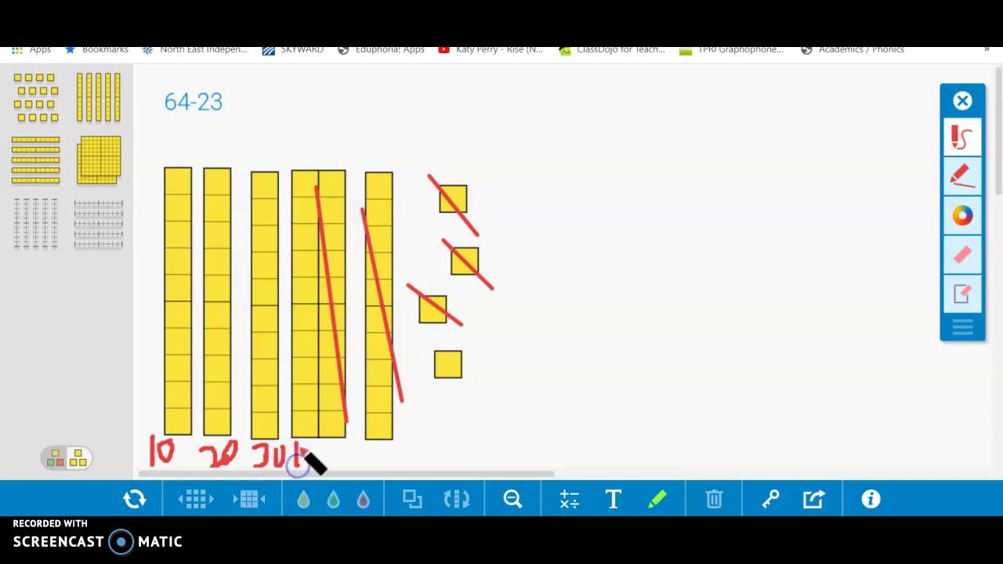
pyautogui.moveTo(313, 449); pyautogui.dragTo(325, 443)
# - Circle the leftover unit cube and write '= 41' after 64-23
pyautogui.moveTo(477, 338)
pyautogui.mouseDown()
pyautogui.moveTo(425, 351)
pyautogui.moveTo(491, 344)
pyautogui.moveTo(491, 367)
pyautogui.mouseUp()
pyautogui.moveTo(253, 102)
pyautogui.mouseDown()
pyautogui.moveTo(285, 117)
pyautogui.moveTo(318, 76)
pyautogui.moveTo(312, 109)
pyautogui.moveTo(349, 99)
pyautogui.moveTo(340, 150)
pyautogui.mouseUp()
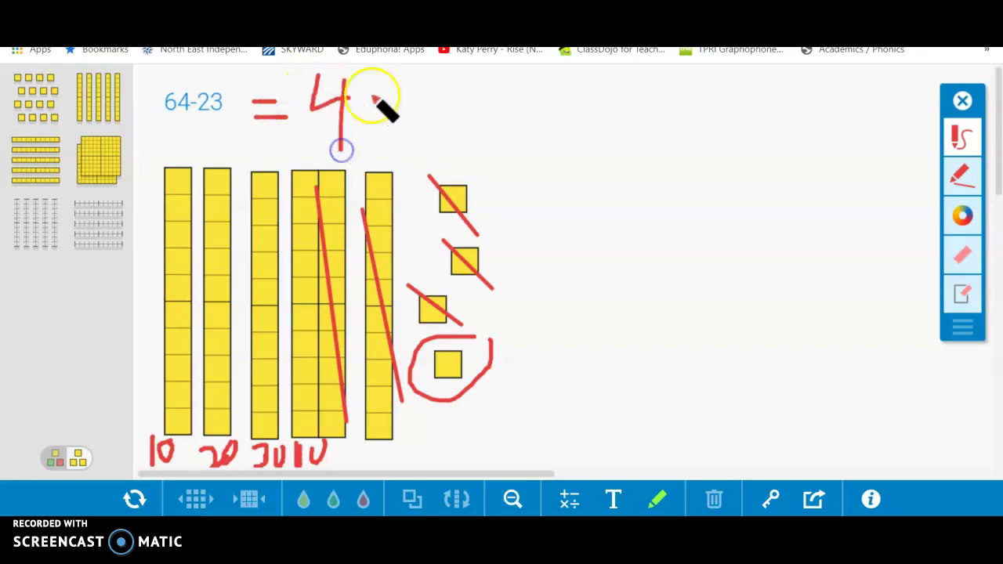
pyautogui.moveTo(372, 86); pyautogui.dragTo(377, 141)
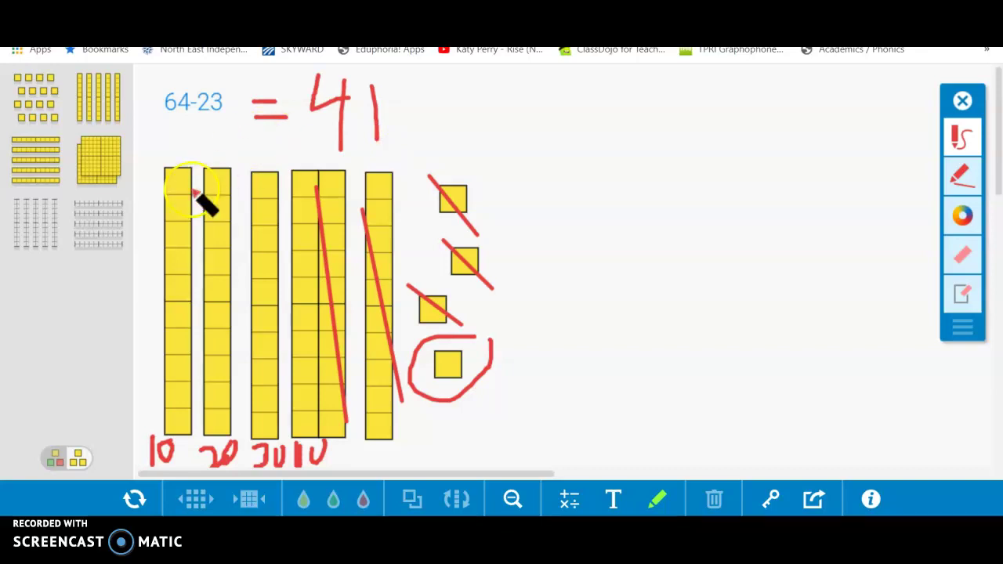
# - Clear all the previous work with Start Over and confirm
pyautogui.click(227, 147)
pyautogui.click(518, 303)
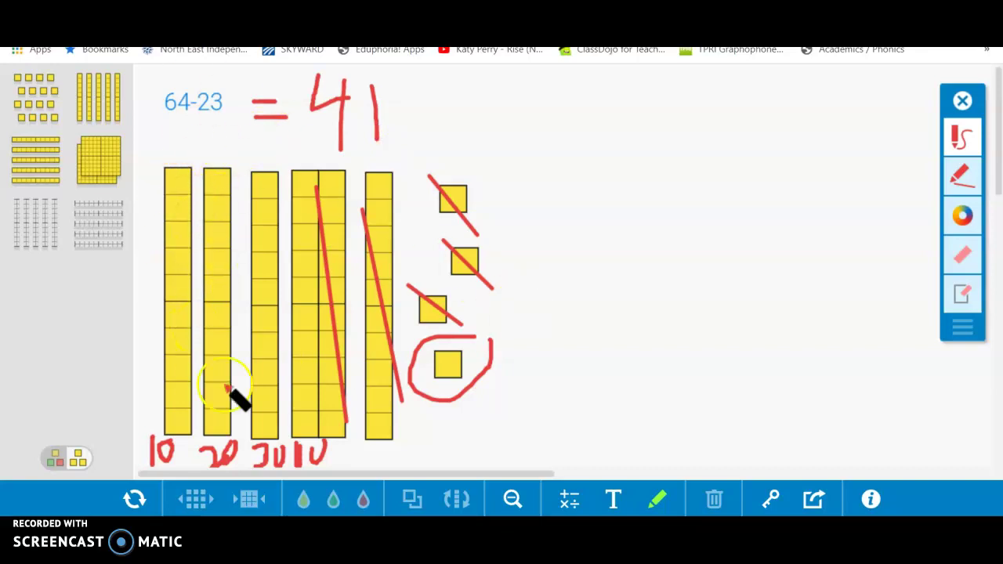
pyautogui.click(134, 500)
pyautogui.click(461, 306)
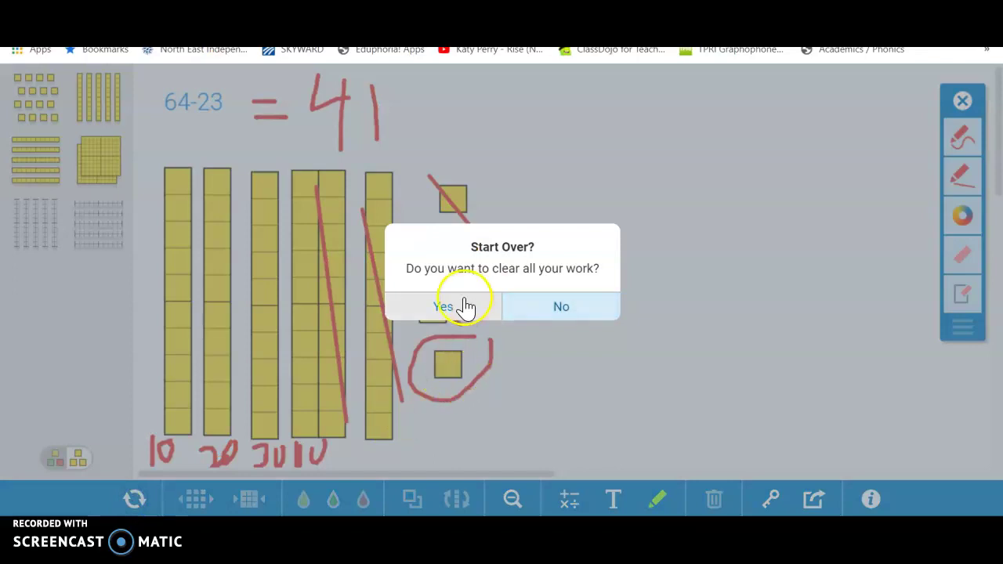
# - Add two ten-rods and break the right-hand rod into ten unit cubes
pyautogui.click(100, 98)
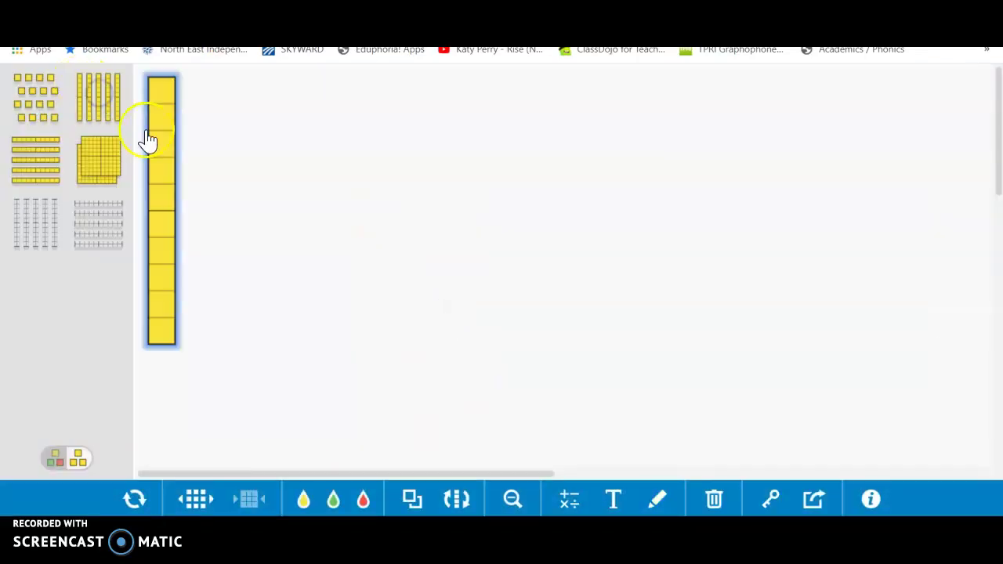
pyautogui.moveTo(161, 141); pyautogui.dragTo(346, 159)
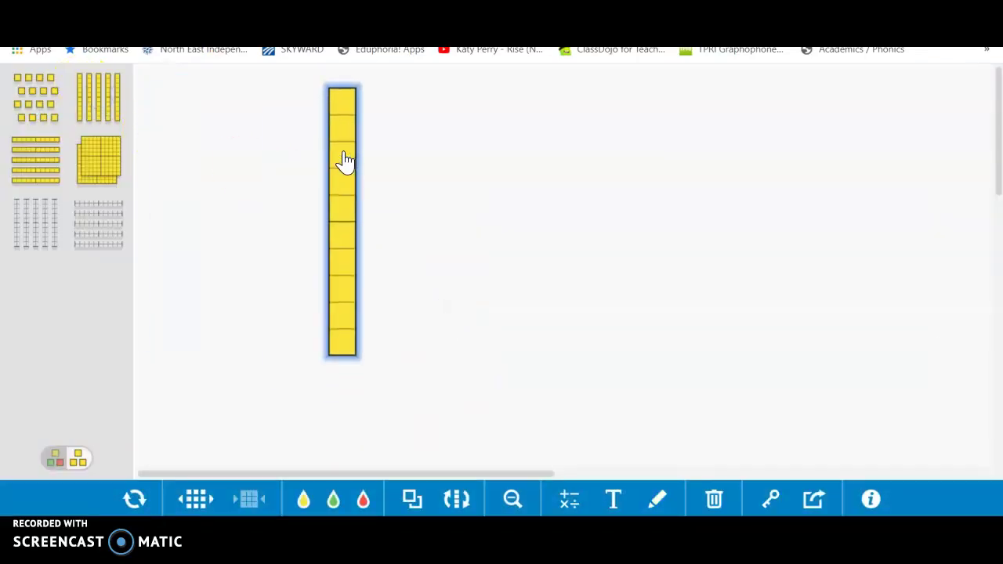
pyautogui.click(100, 78)
pyautogui.moveTo(162, 152); pyautogui.dragTo(277, 164)
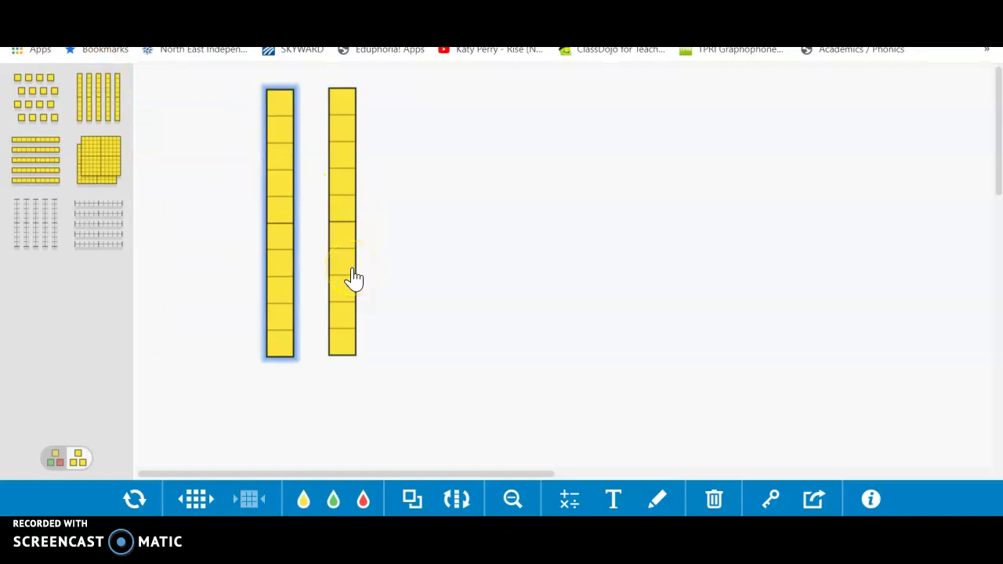
pyautogui.click(341, 218)
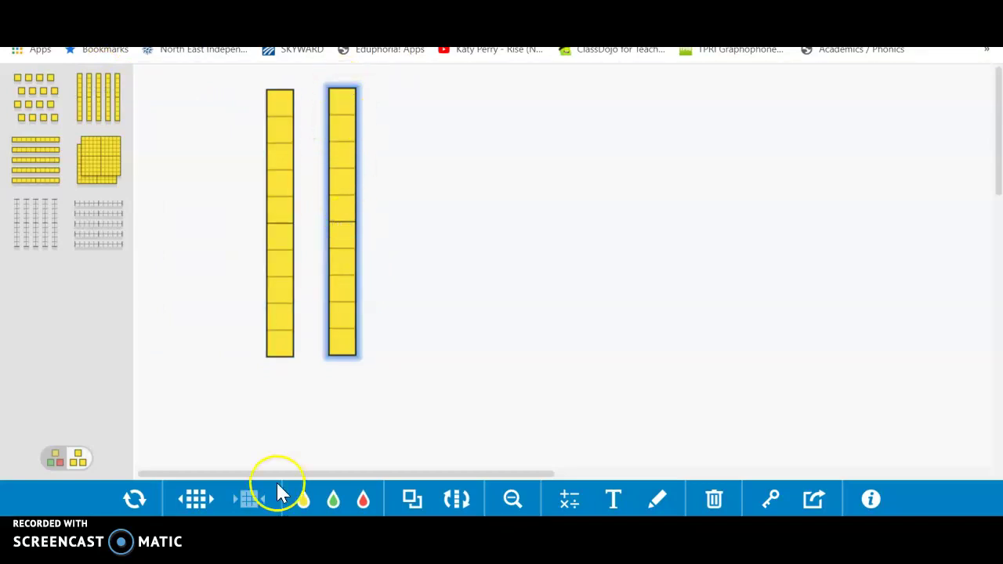
pyautogui.click(195, 500)
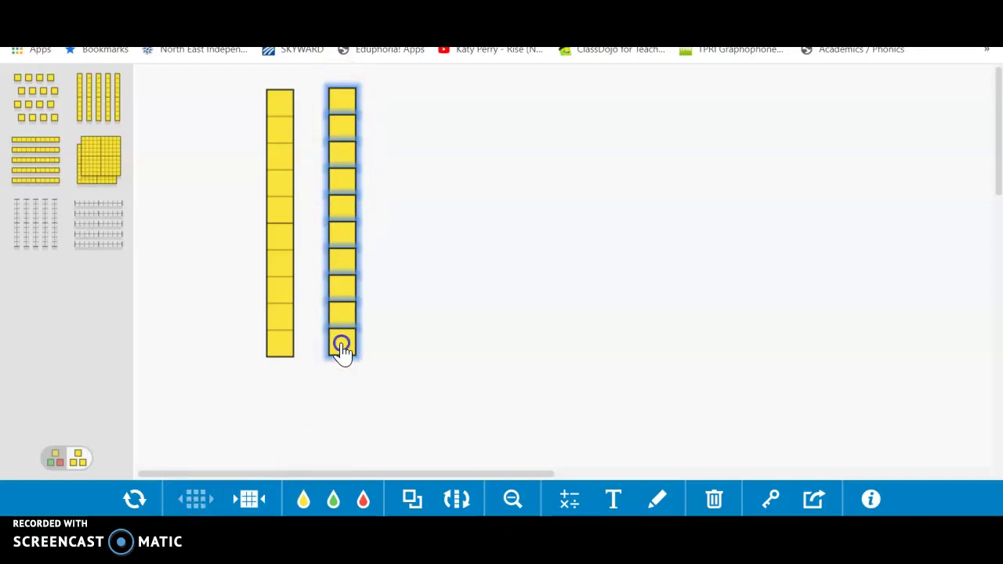
# - Pull the loose unit cubes apart, then clear the canvas again with Start Over
pyautogui.moveTo(340, 349); pyautogui.dragTo(495, 383)
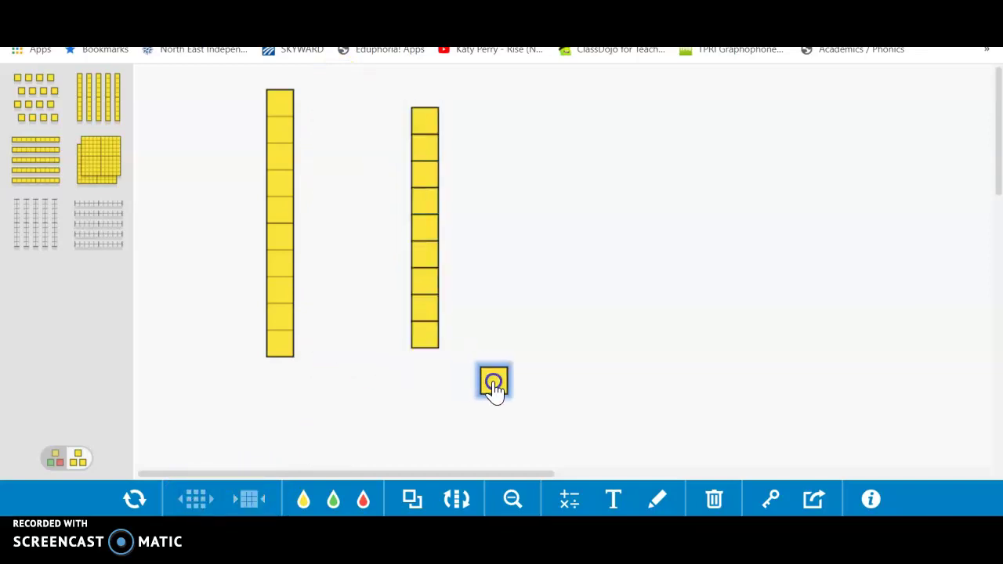
pyautogui.moveTo(432, 337); pyautogui.dragTo(502, 342)
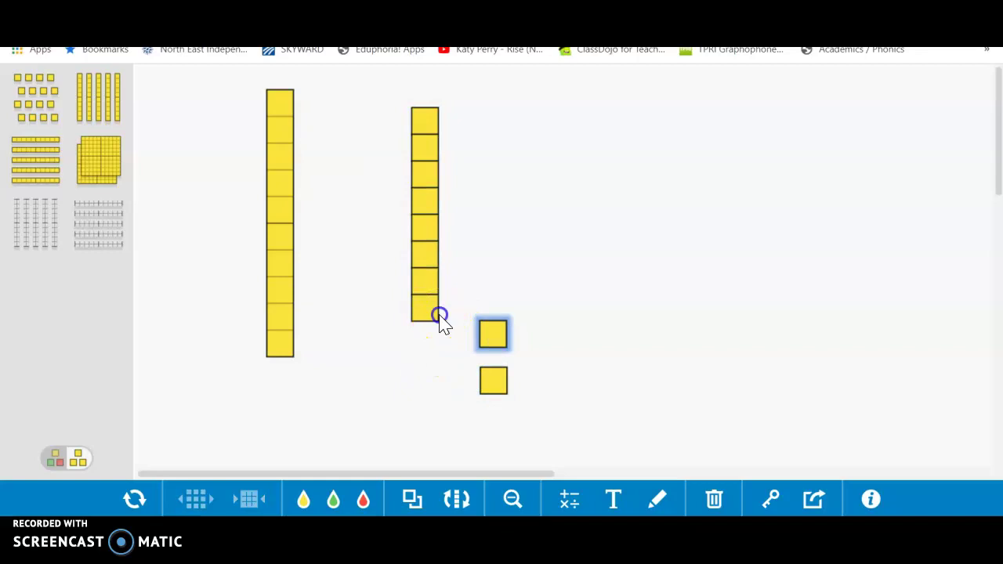
pyautogui.moveTo(435, 316); pyautogui.dragTo(503, 302)
pyautogui.click(359, 266)
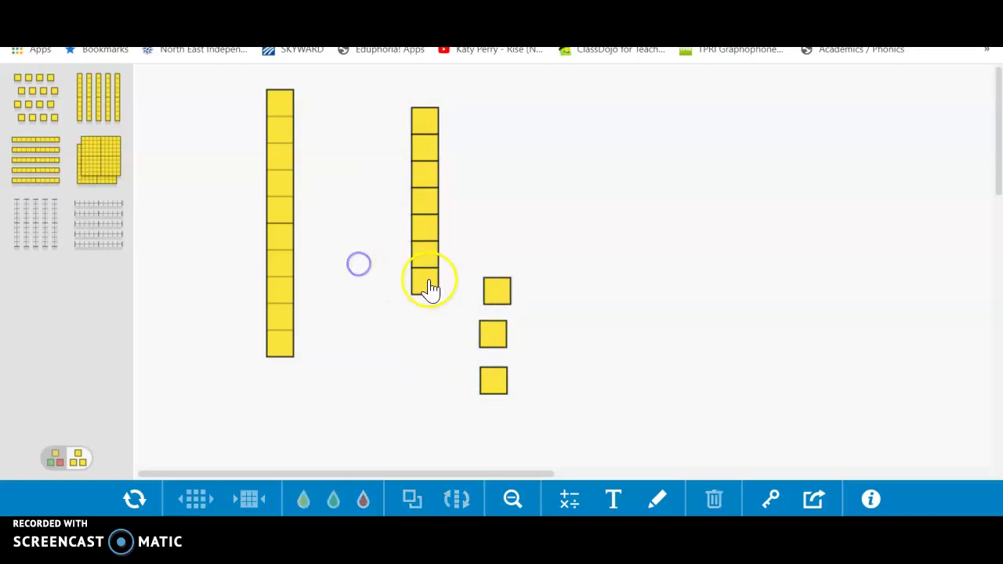
pyautogui.moveTo(423, 290); pyautogui.dragTo(510, 258)
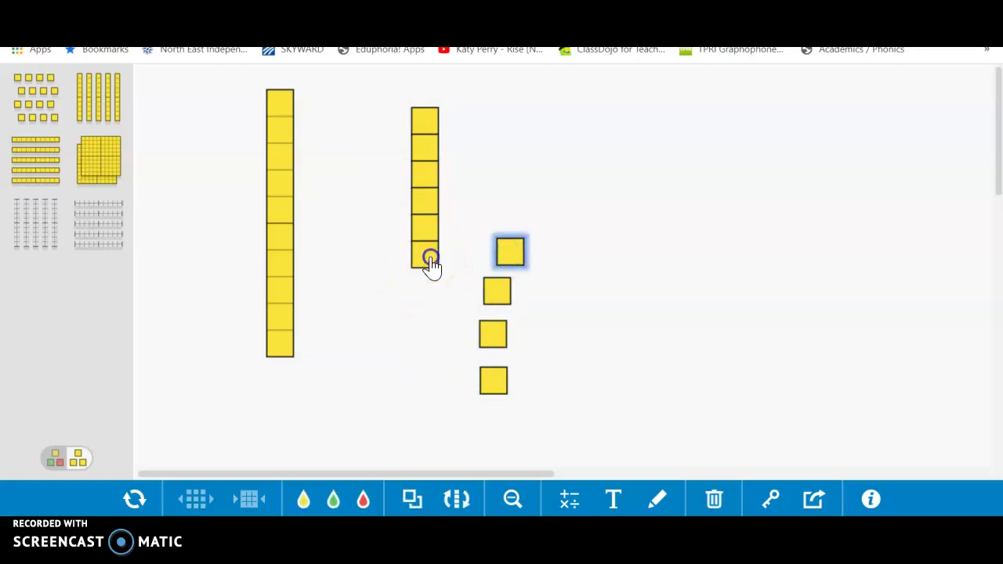
pyautogui.moveTo(431, 263); pyautogui.dragTo(514, 206)
pyautogui.moveTo(440, 235); pyautogui.dragTo(510, 170)
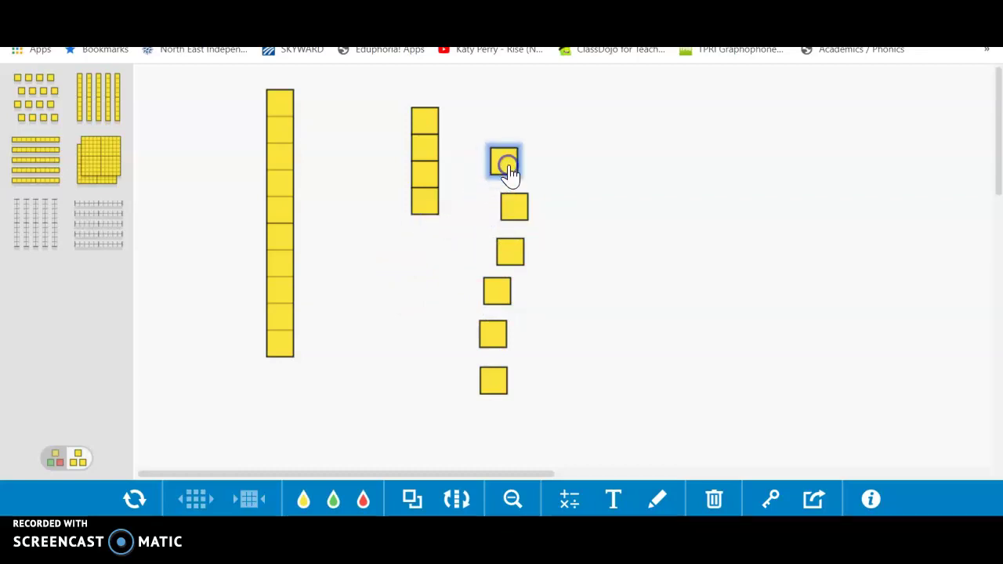
pyautogui.click(441, 209)
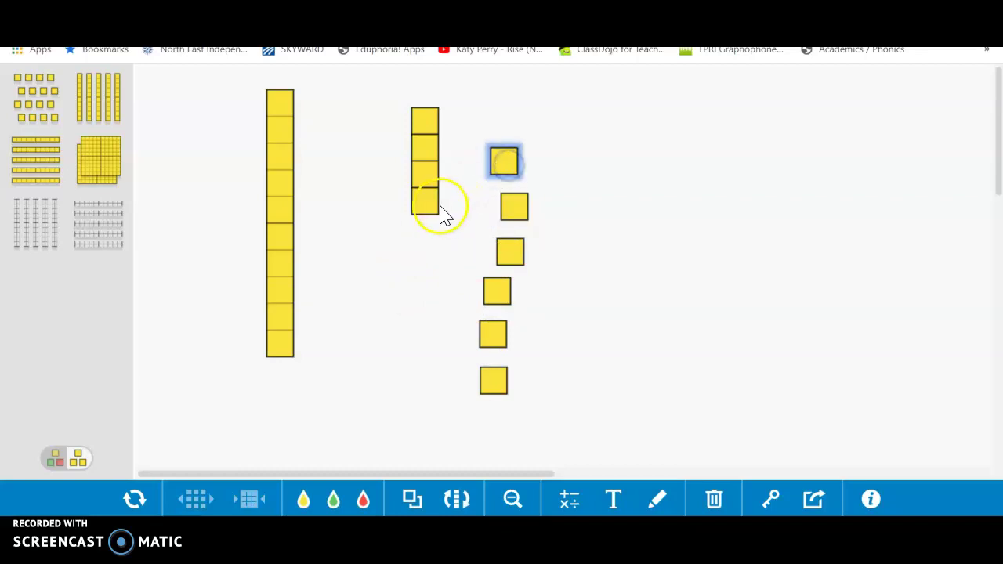
pyautogui.click(133, 502)
pyautogui.click(462, 310)
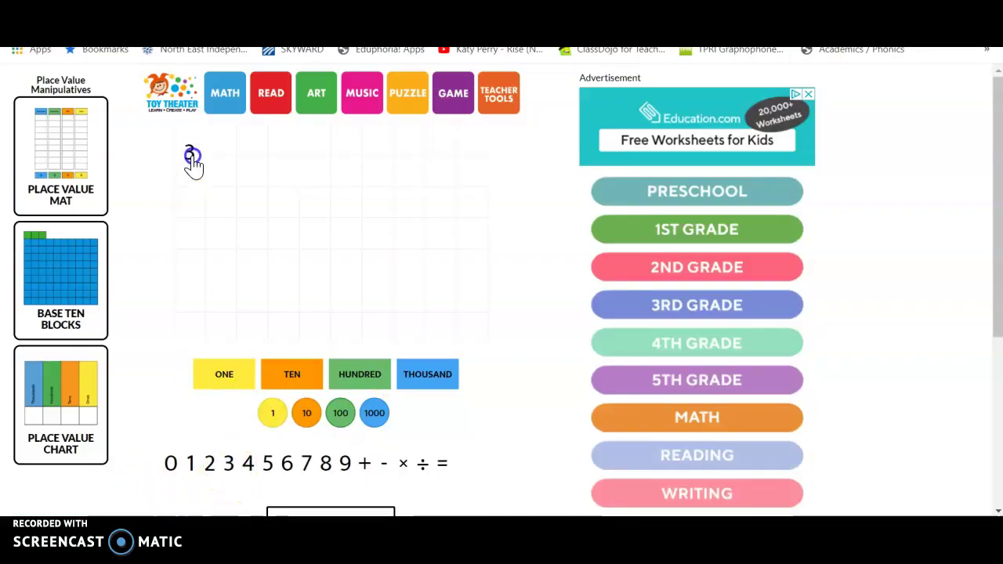
# - Build '32 + 26 =' across the top row of the mat from the digit and symbol tiles
pyautogui.moveTo(194, 164); pyautogui.dragTo(193, 152)
pyautogui.click(209, 464)
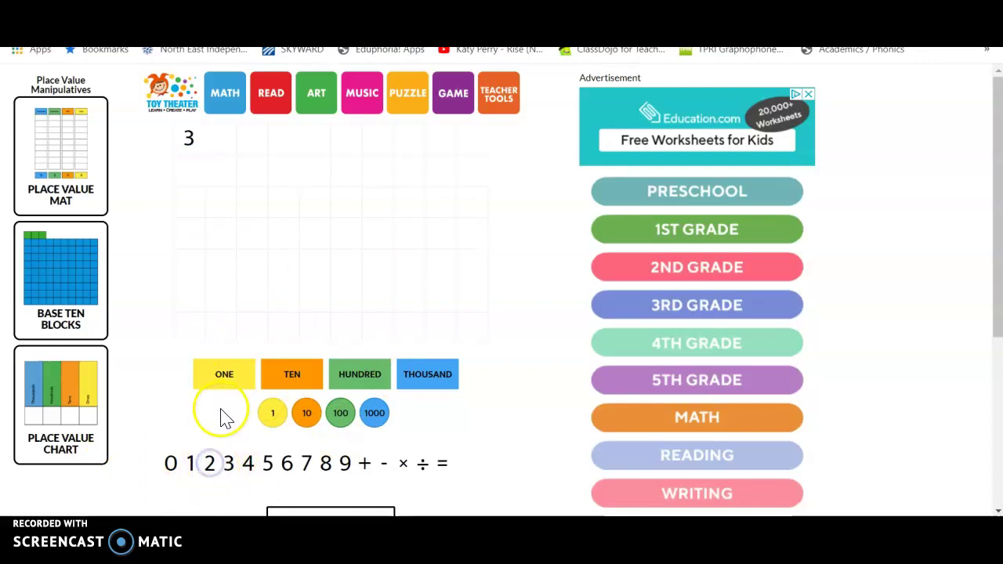
pyautogui.moveTo(209, 464); pyautogui.dragTo(207, 179)
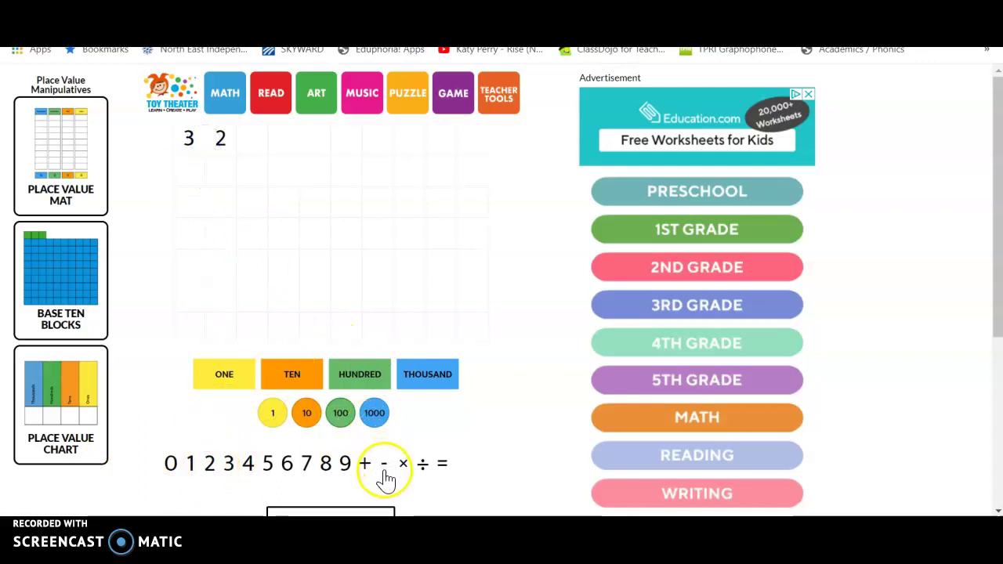
pyautogui.moveTo(364, 464); pyautogui.dragTo(239, 149)
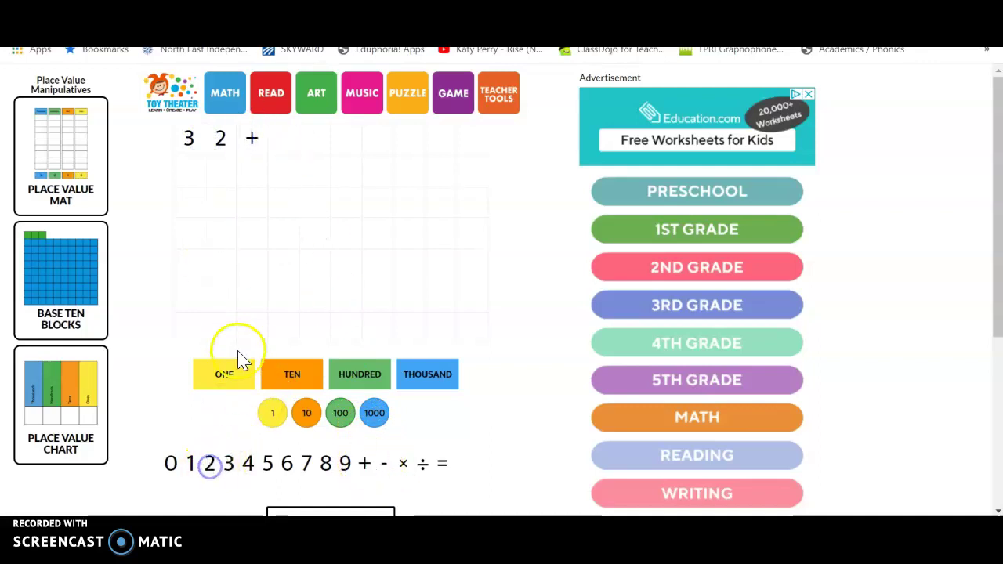
pyautogui.click(302, 173)
pyautogui.moveTo(278, 142); pyautogui.dragTo(282, 141)
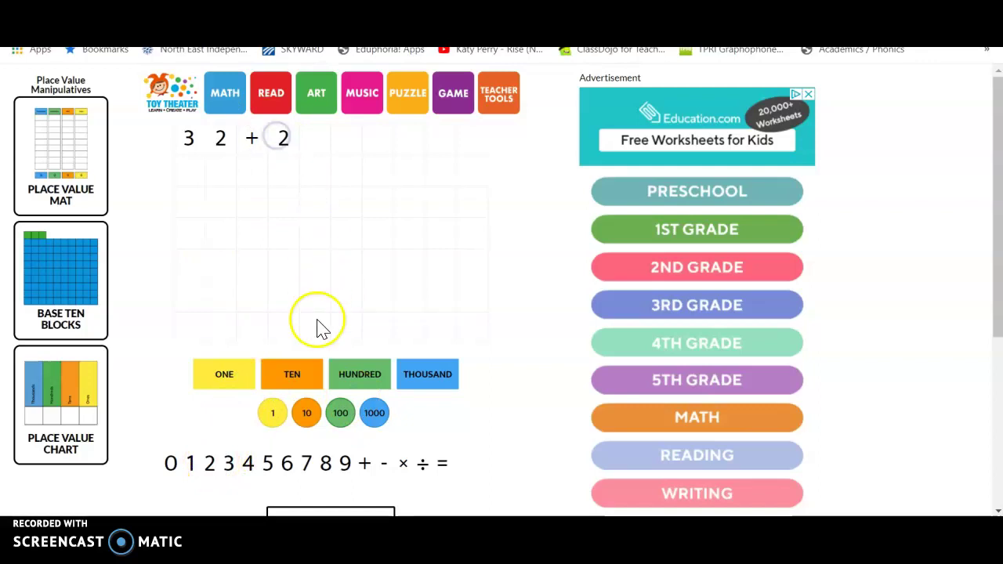
pyautogui.moveTo(285, 469); pyautogui.dragTo(296, 151)
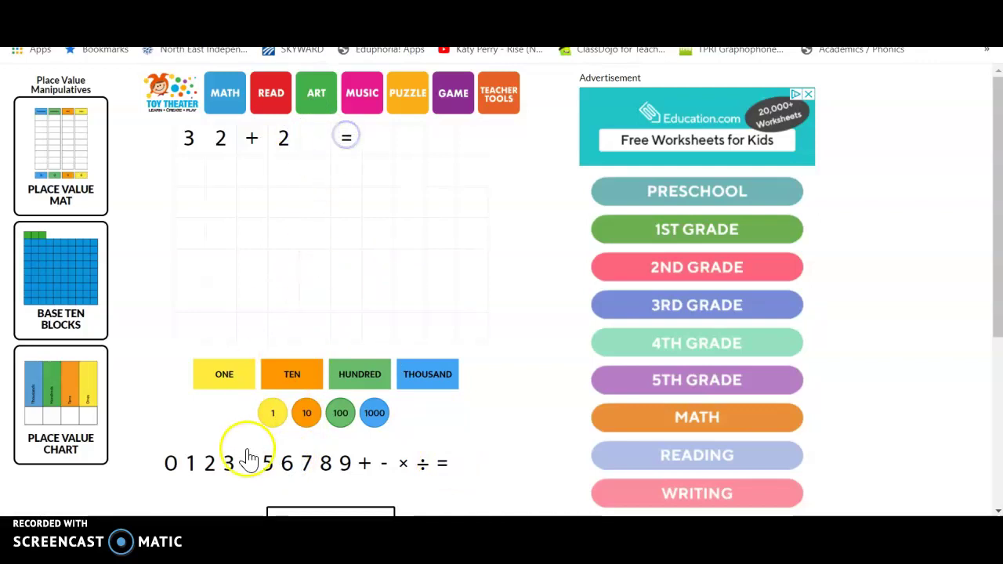
pyautogui.moveTo(286, 465); pyautogui.dragTo(308, 143)
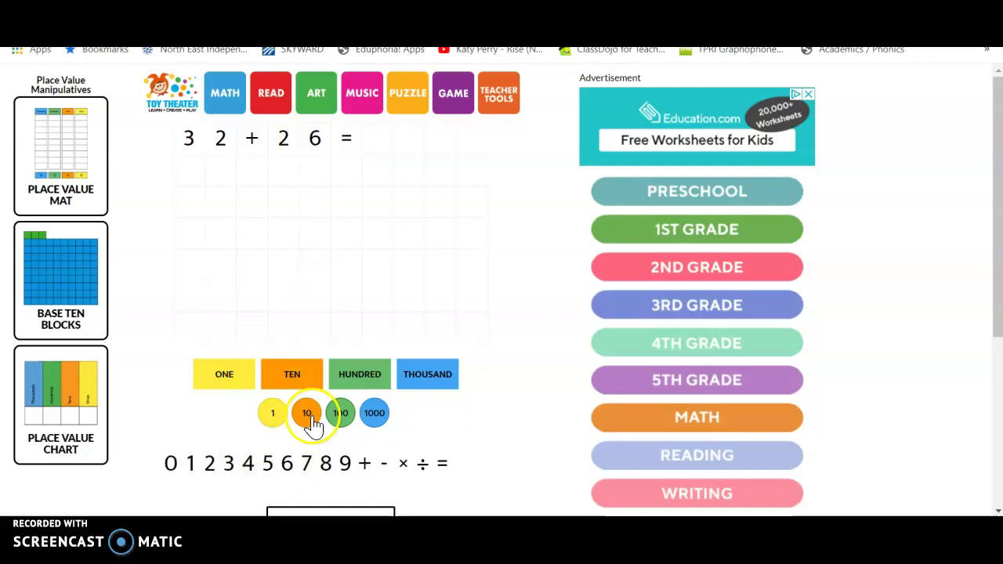
# - Model 32 with three ten discs and two ones discs under it
pyautogui.moveTo(312, 424); pyautogui.dragTo(198, 192)
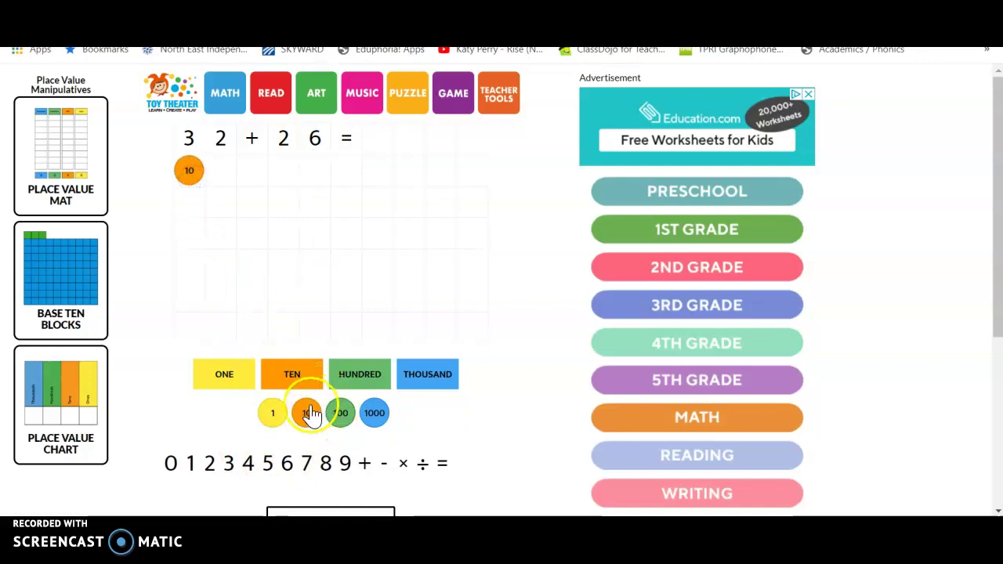
pyautogui.moveTo(221, 247); pyautogui.dragTo(191, 203)
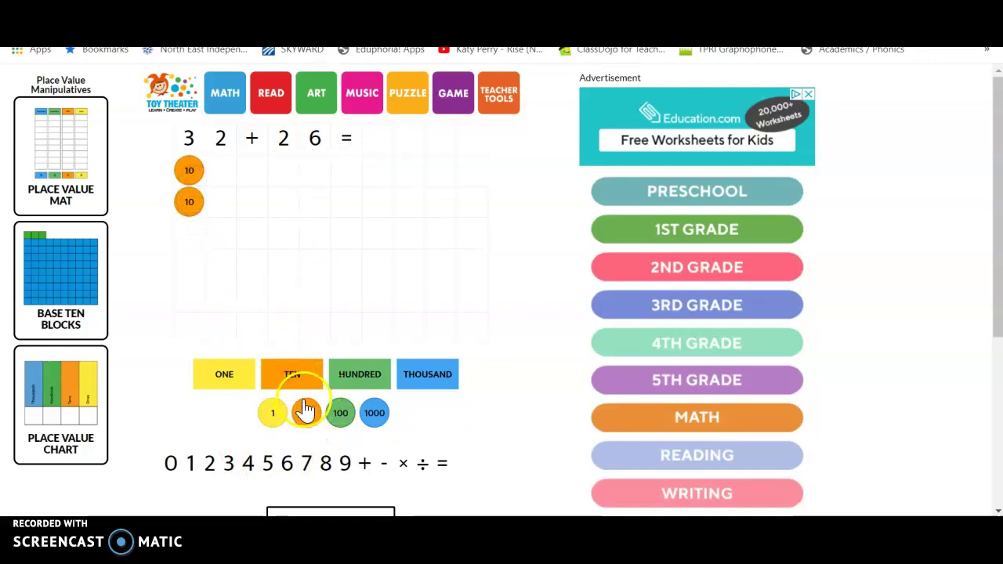
pyautogui.moveTo(304, 412); pyautogui.dragTo(188, 239)
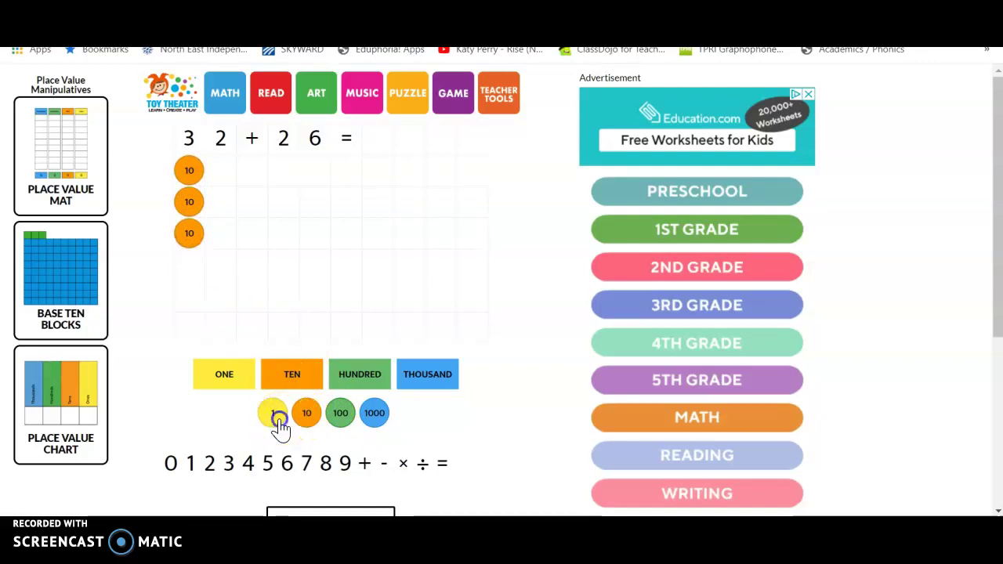
pyautogui.moveTo(274, 420); pyautogui.dragTo(222, 174)
pyautogui.moveTo(269, 423); pyautogui.dragTo(222, 202)
# - Model 26 with two ten discs and six ones discs under it
pyautogui.moveTo(310, 425); pyautogui.dragTo(290, 195)
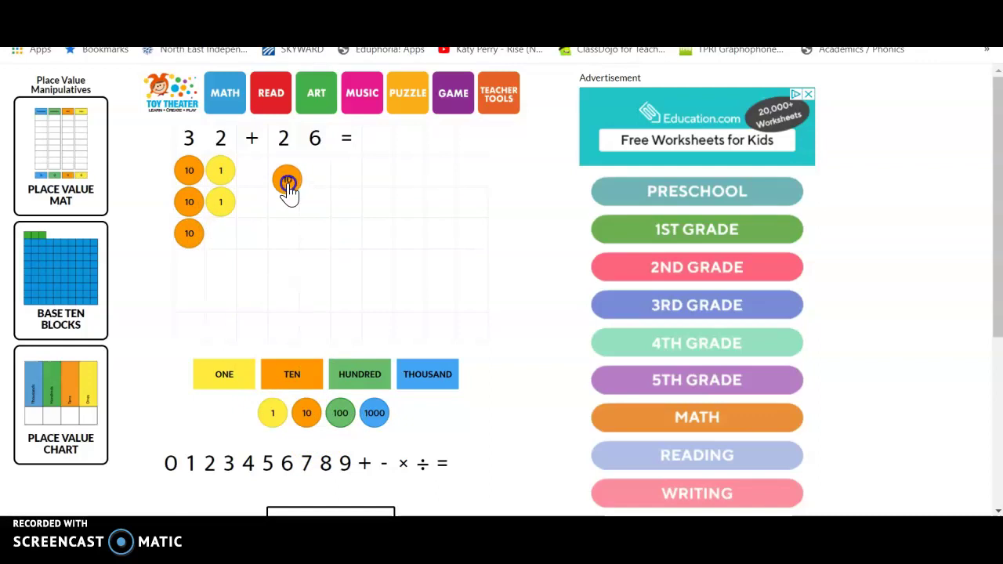
pyautogui.moveTo(304, 414); pyautogui.dragTo(283, 202)
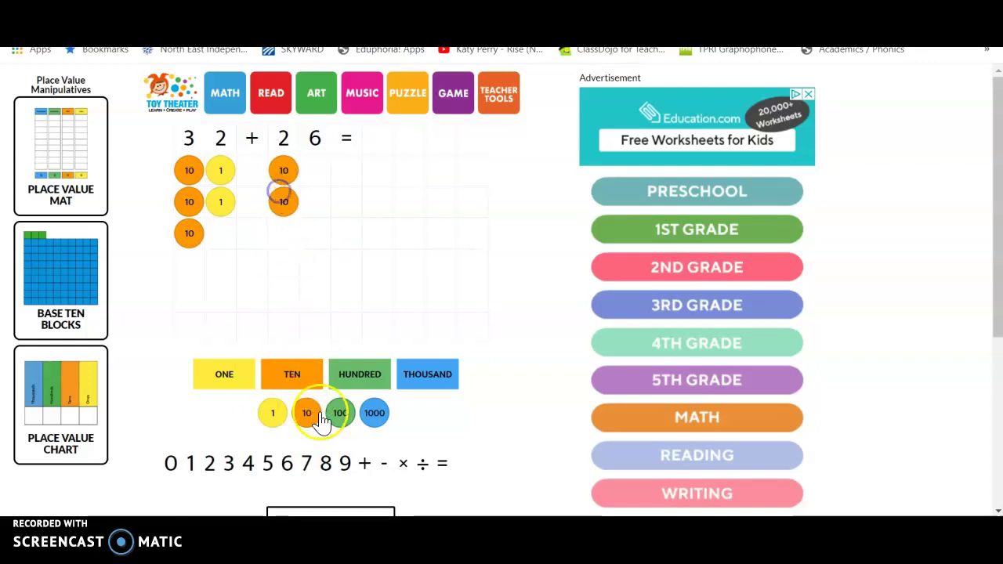
pyautogui.moveTo(274, 409); pyautogui.dragTo(314, 173)
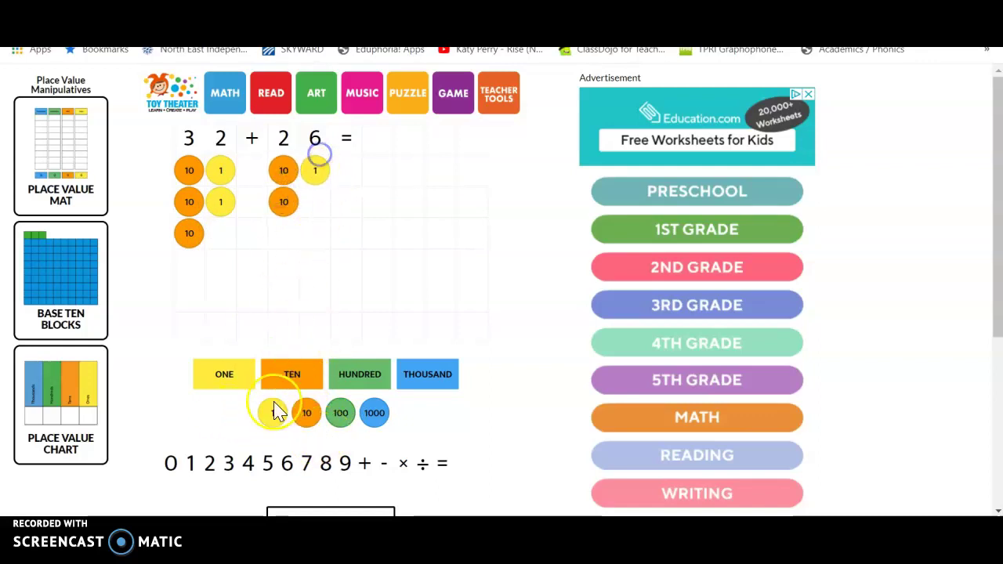
pyautogui.moveTo(271, 413); pyautogui.dragTo(311, 204)
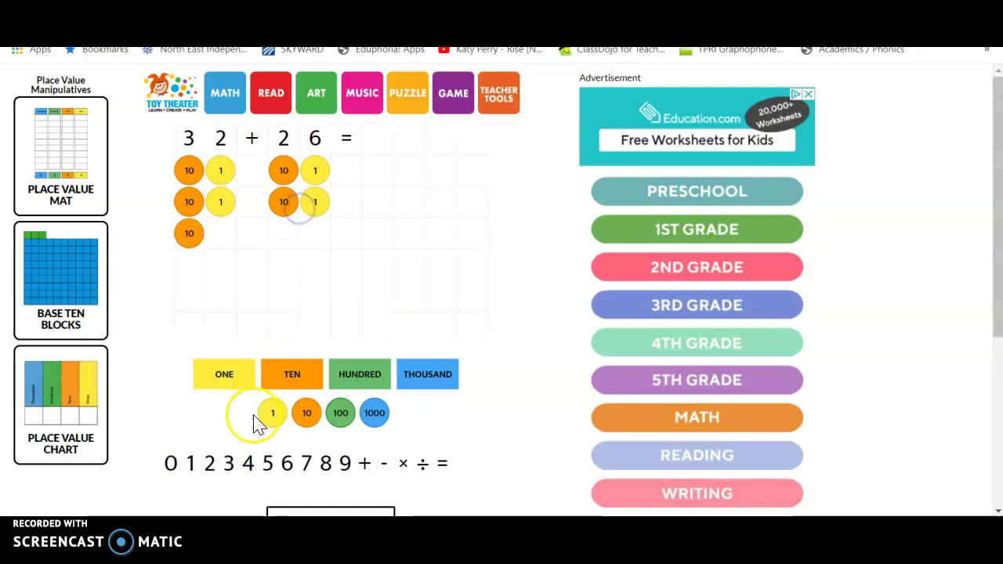
pyautogui.moveTo(273, 412); pyautogui.dragTo(310, 265)
pyautogui.moveTo(271, 412); pyautogui.dragTo(316, 264)
pyautogui.moveTo(271, 423); pyautogui.dragTo(327, 188)
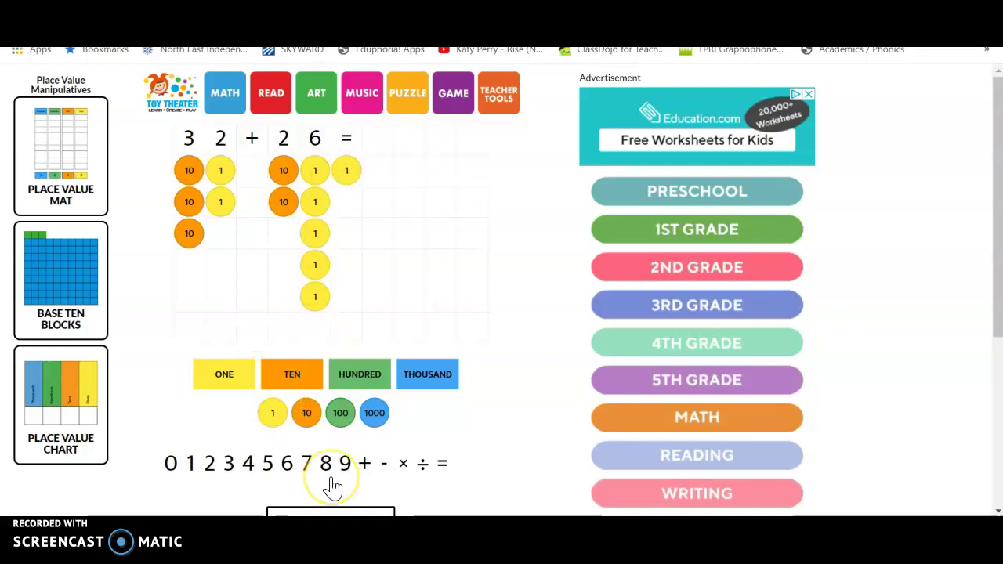
# - Place 5 and 8 after the equals sign to make the answer 58, then start removing ones discs from the mat
pyautogui.click(191, 180)
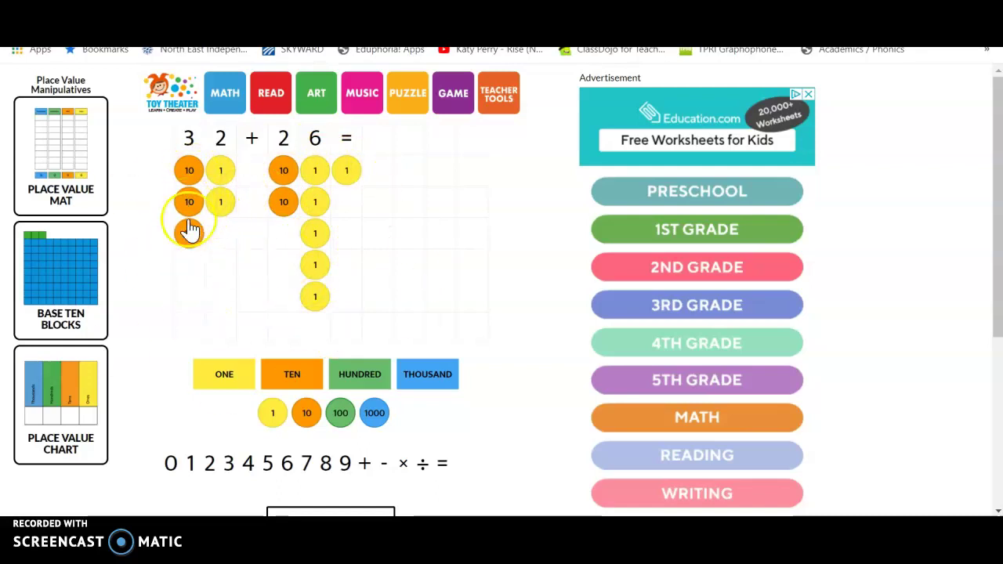
pyautogui.click(269, 463)
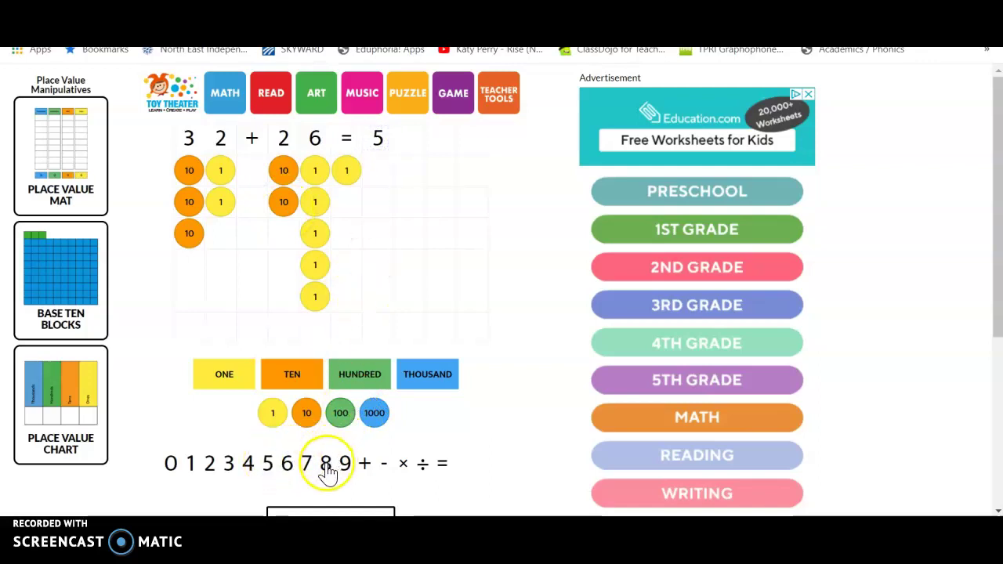
pyautogui.moveTo(326, 463); pyautogui.dragTo(408, 142)
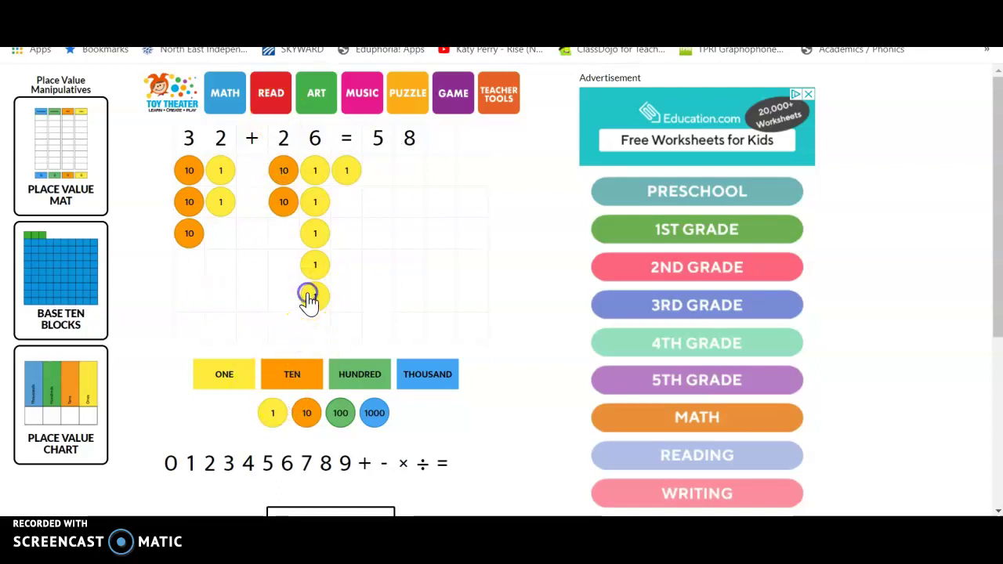
pyautogui.moveTo(315, 298); pyautogui.dragTo(284, 376)
pyautogui.moveTo(314, 266); pyautogui.dragTo(282, 357)
# - Drag the remaining ones discs under 26 and 32 off the mat and add a third ten disc under 26
pyautogui.moveTo(323, 232); pyautogui.dragTo(318, 337)
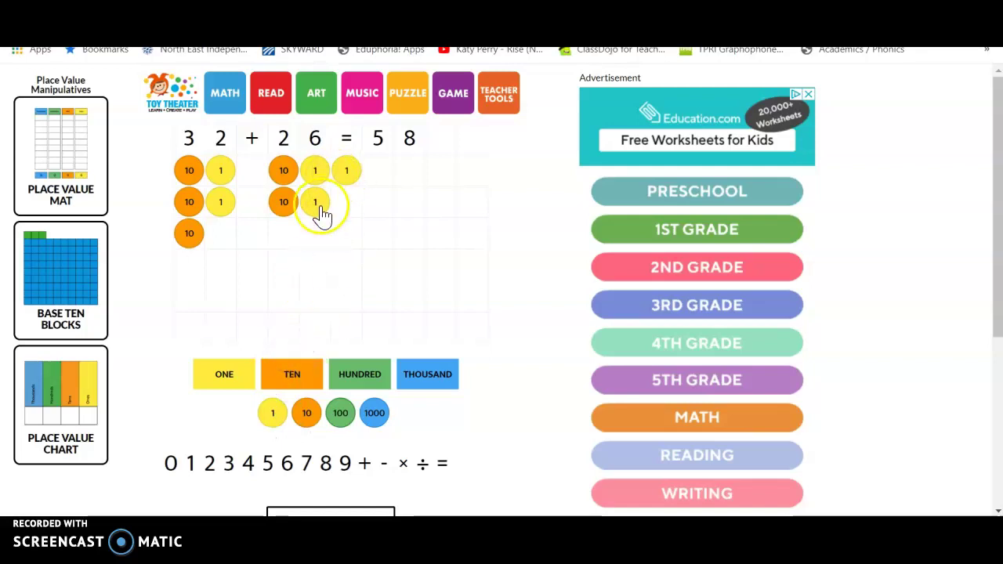
pyautogui.moveTo(322, 210); pyautogui.dragTo(317, 345)
pyautogui.moveTo(321, 165); pyautogui.dragTo(297, 407)
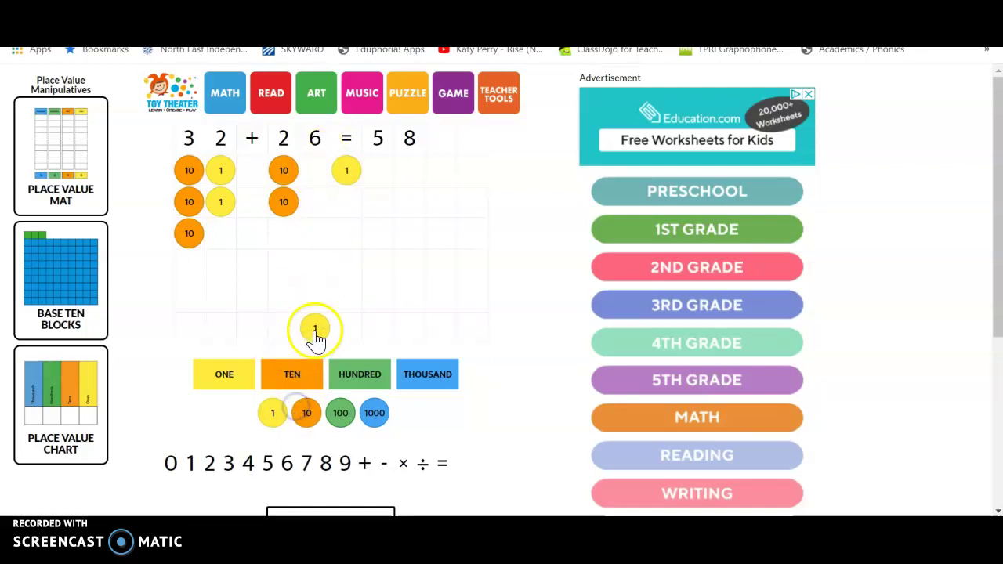
pyautogui.moveTo(347, 172); pyautogui.dragTo(331, 374)
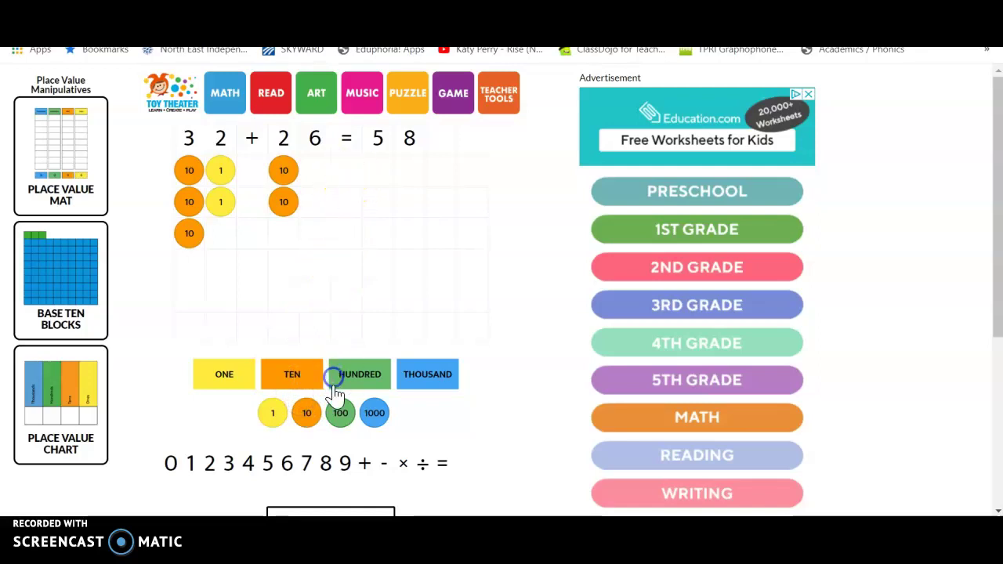
pyautogui.moveTo(220, 202); pyautogui.dragTo(249, 407)
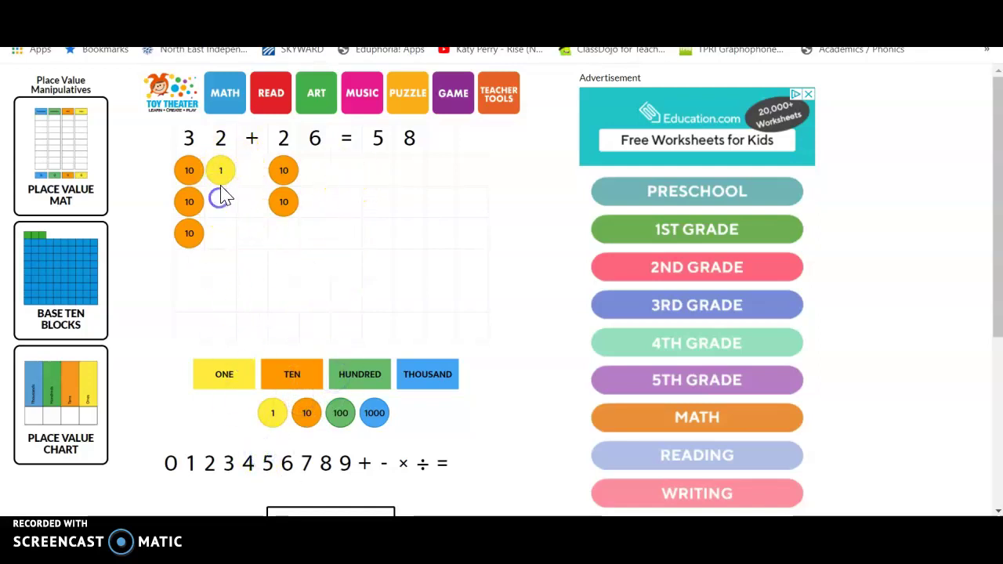
pyautogui.moveTo(220, 174); pyautogui.dragTo(284, 235)
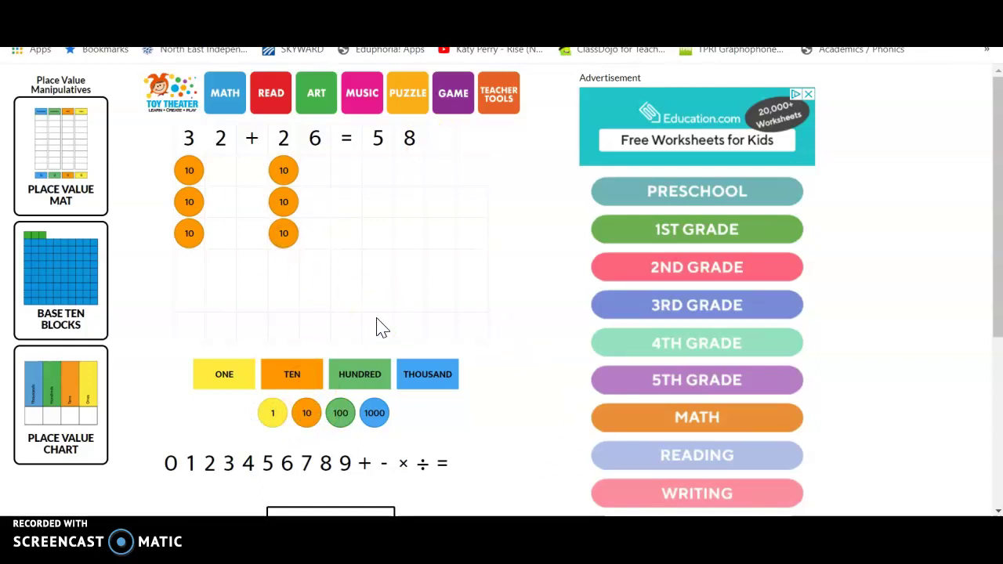
# - Switch to Base Ten Blocks and stack two ten-rods on its mat
pyautogui.click(58, 258)
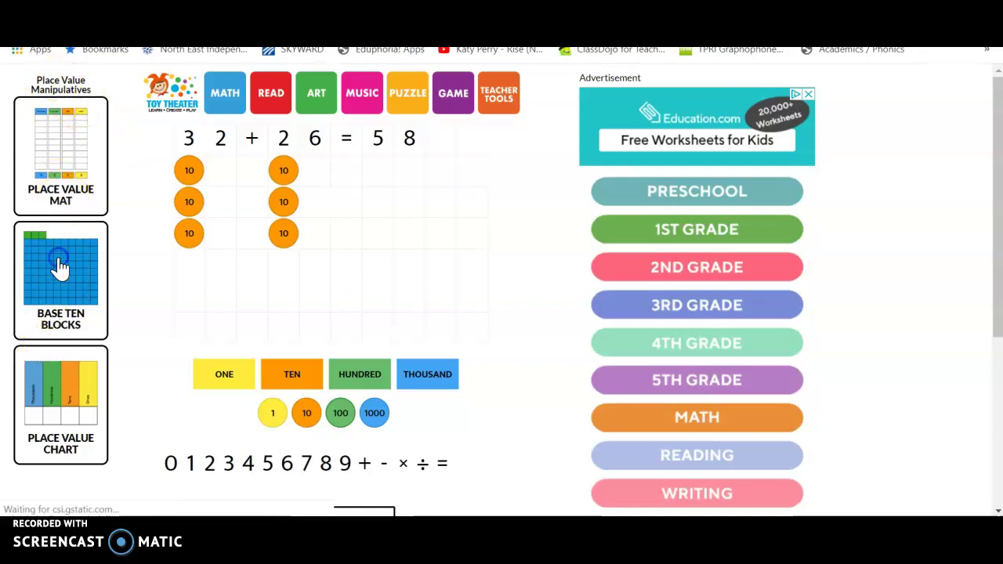
pyautogui.click(280, 306)
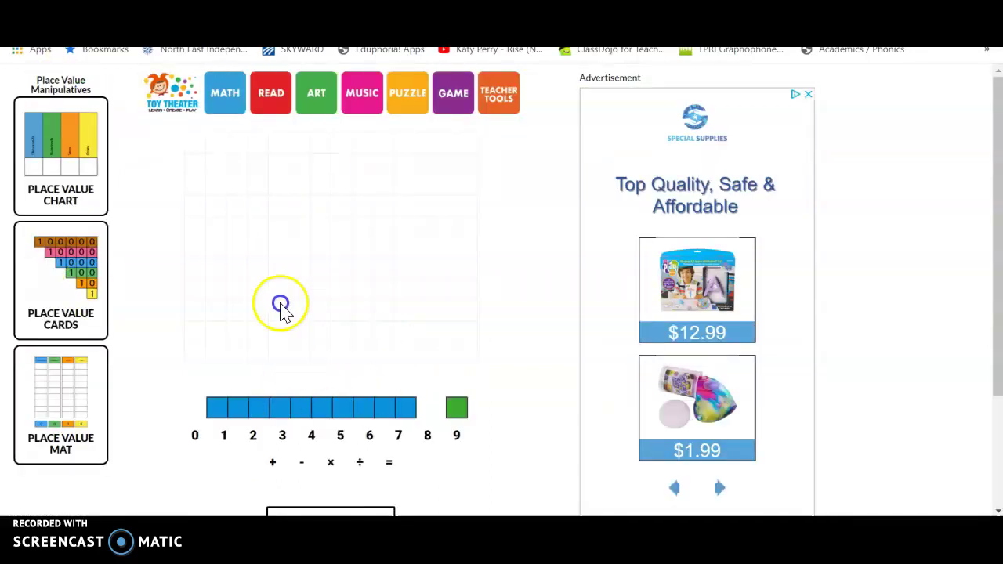
pyautogui.moveTo(269, 407); pyautogui.dragTo(248, 287)
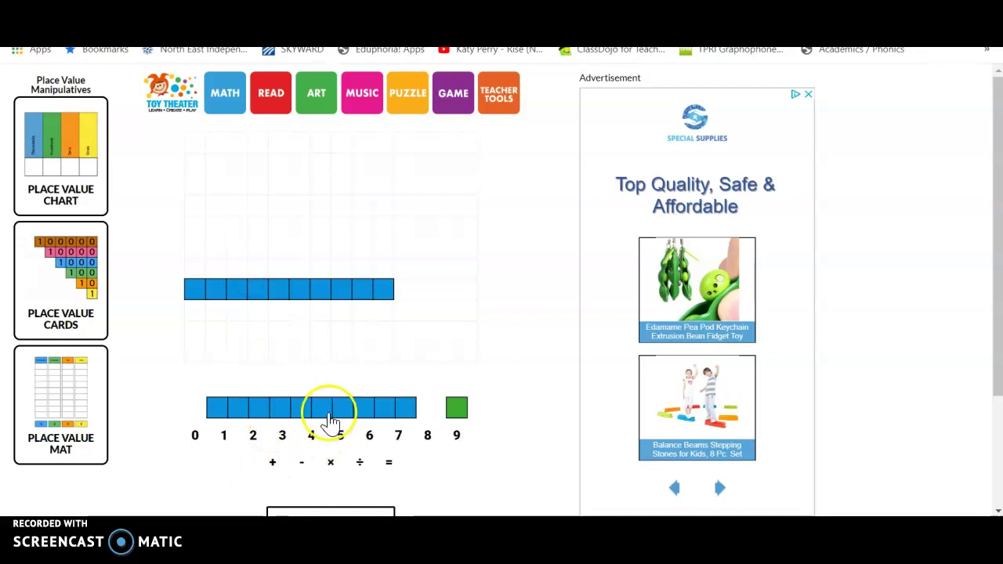
pyautogui.moveTo(330, 423); pyautogui.dragTo(288, 320)
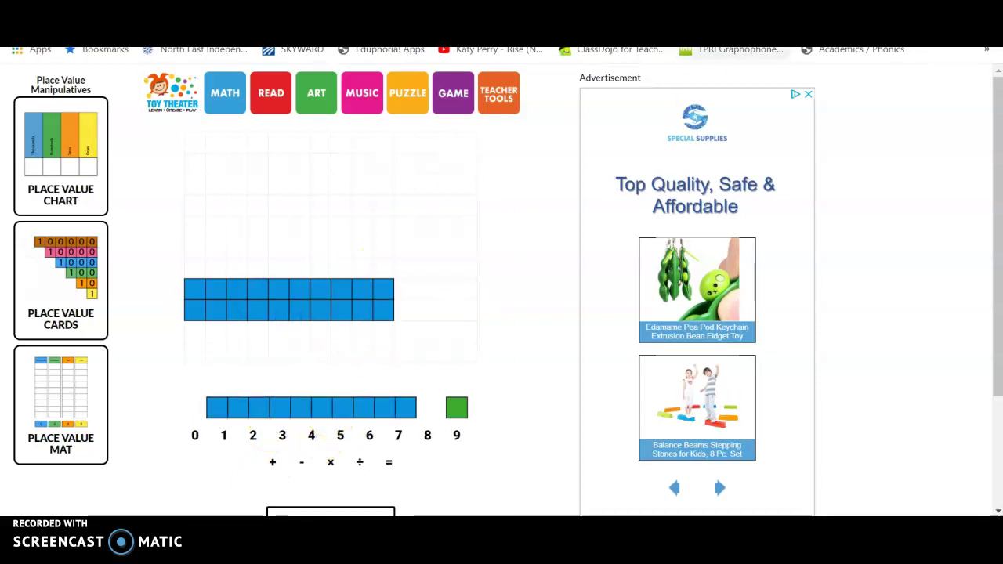